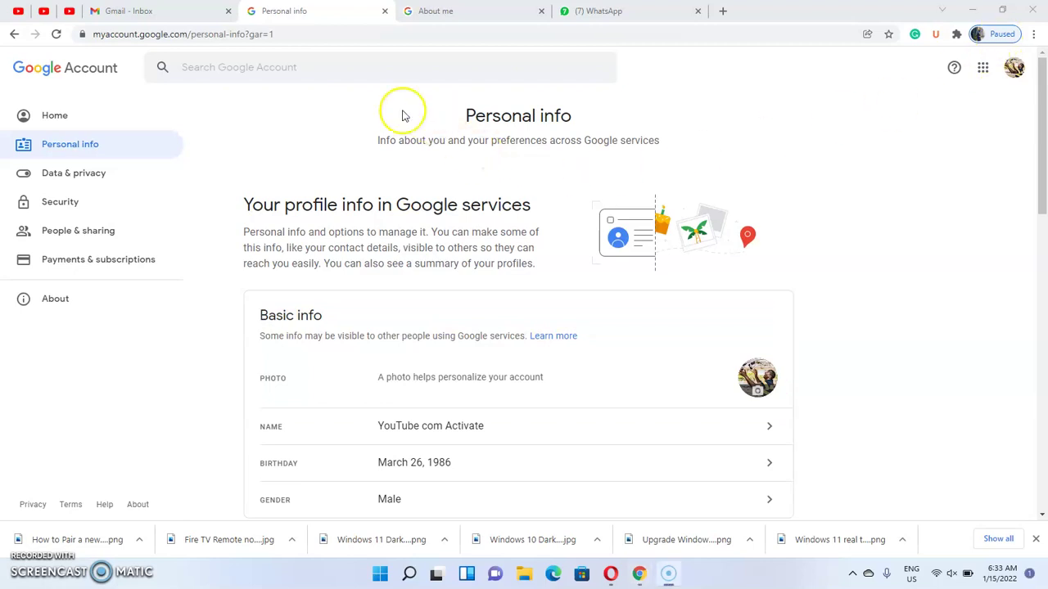
Step: Review the About me and Personal info pages, highlighting the personal info sections
click(684, 92)
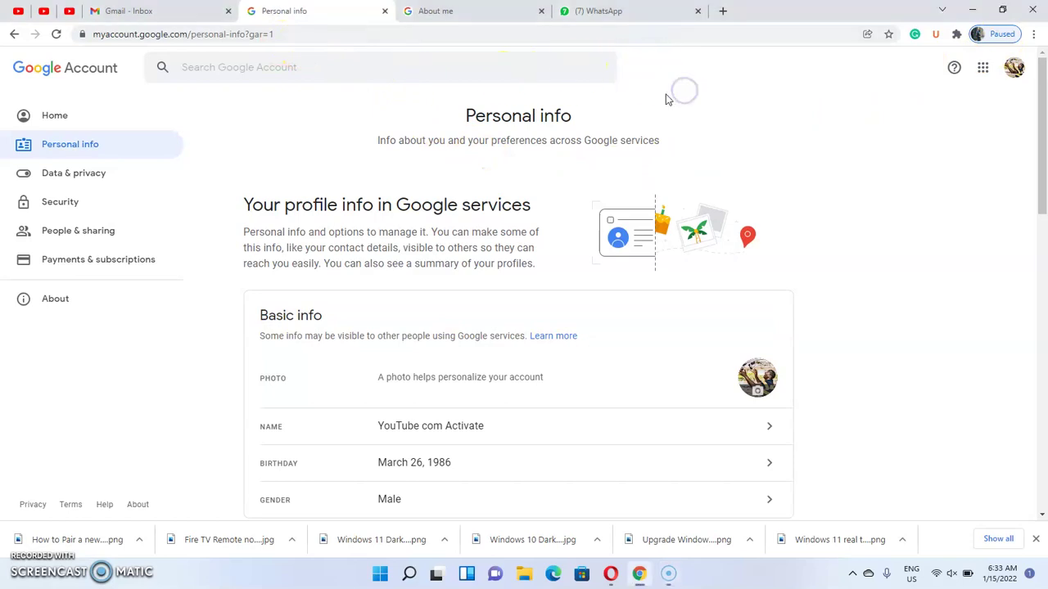
click(455, 11)
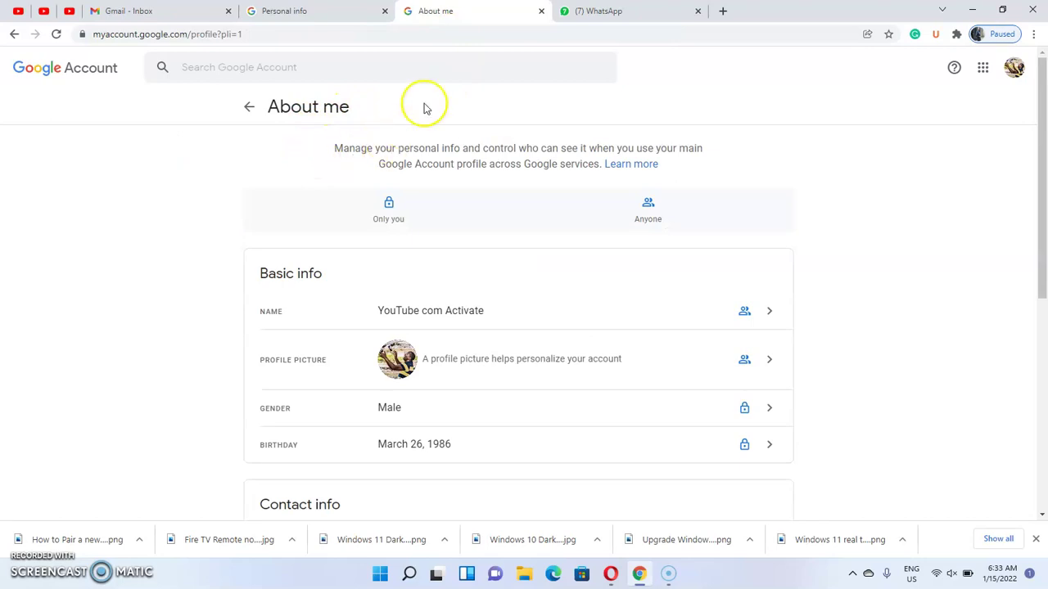
key(super+space)
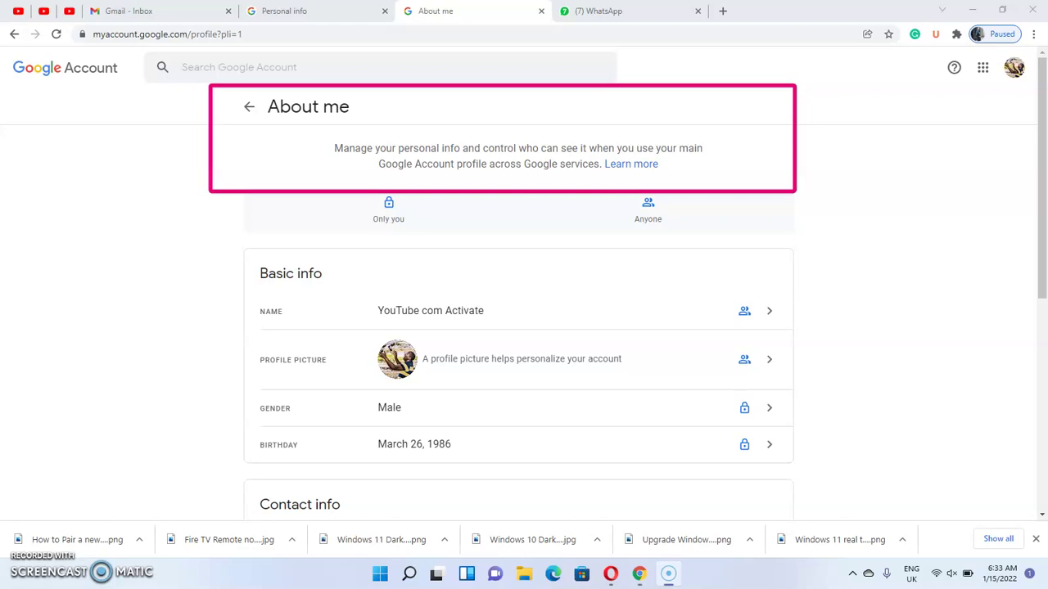
click(270, 12)
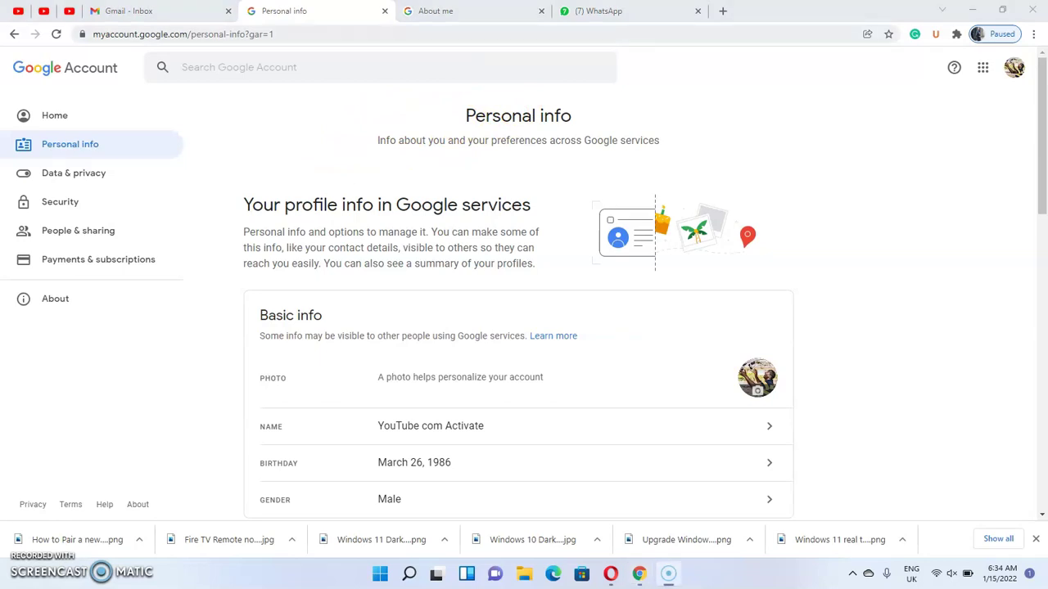
mouse_move(209, 173)
mouse_down()
mouse_move(519, 236)
mouse_move(802, 273)
mouse_move(798, 280)
mouse_up()
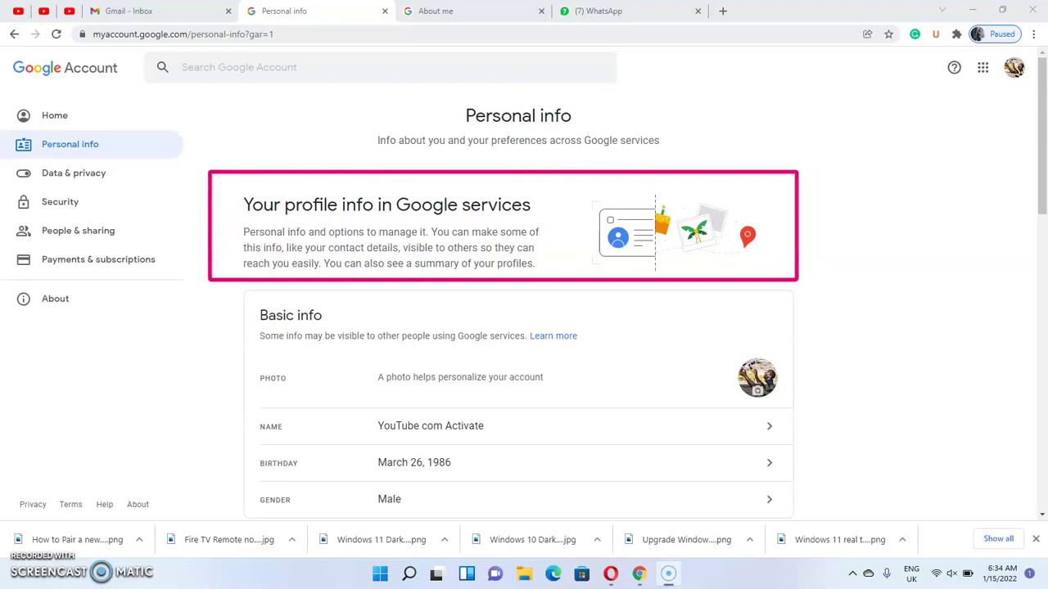
drag(248, 306, 797, 408)
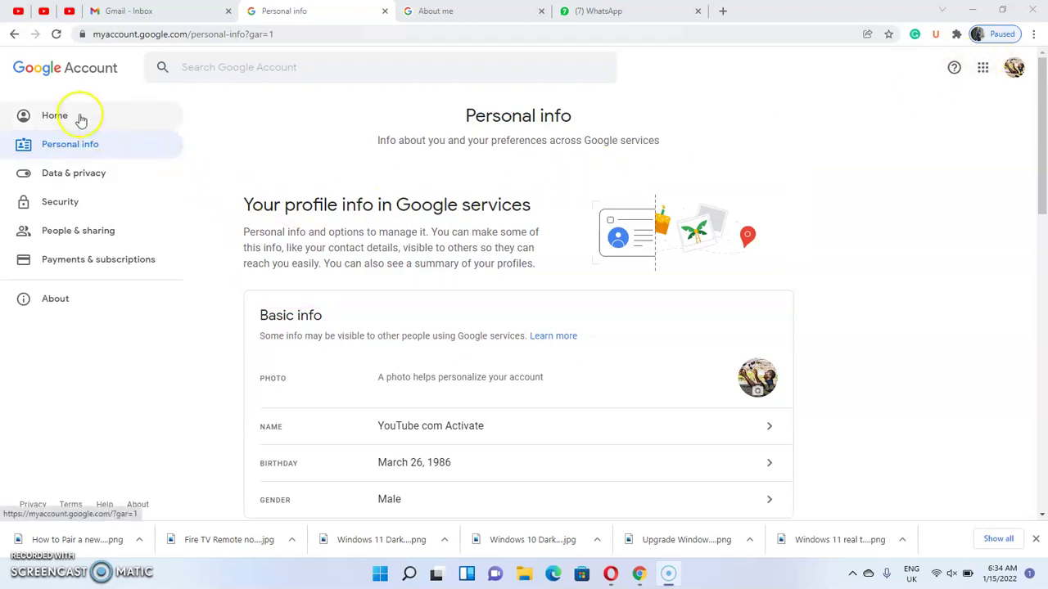
Step: Glance at the Gmail inbox, then go to the Google Account Home page
click(182, 10)
click(293, 10)
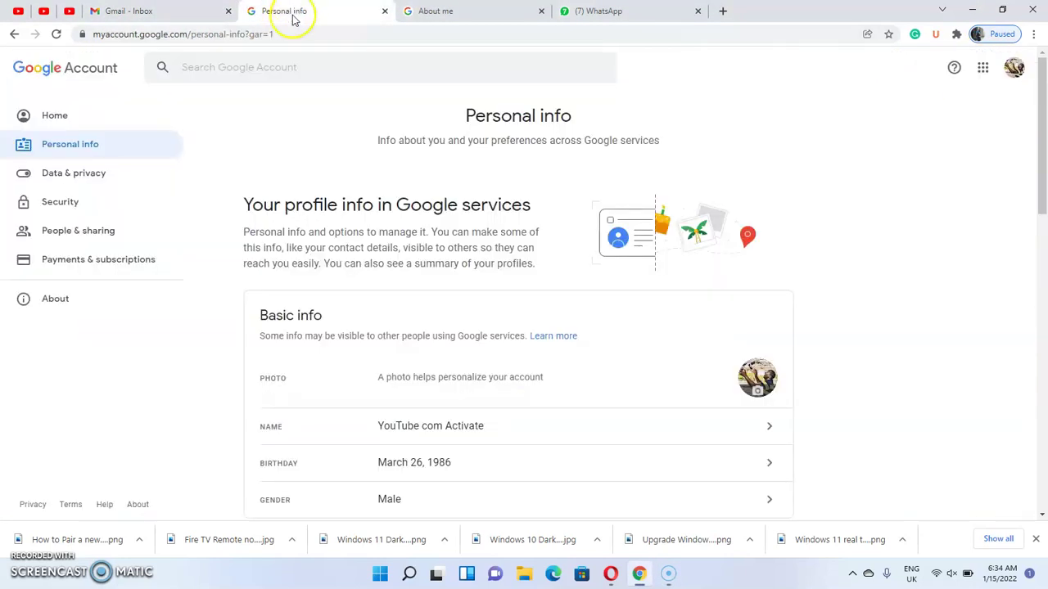
click(82, 116)
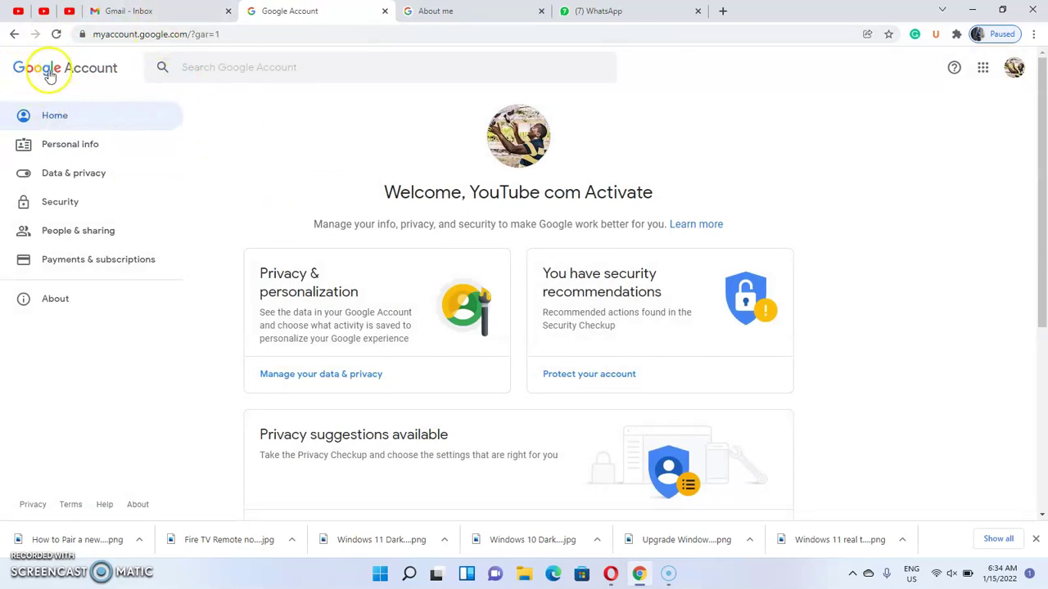
Step: Switch Gmail from basic HTML back to the standard view using the footer link
click(141, 10)
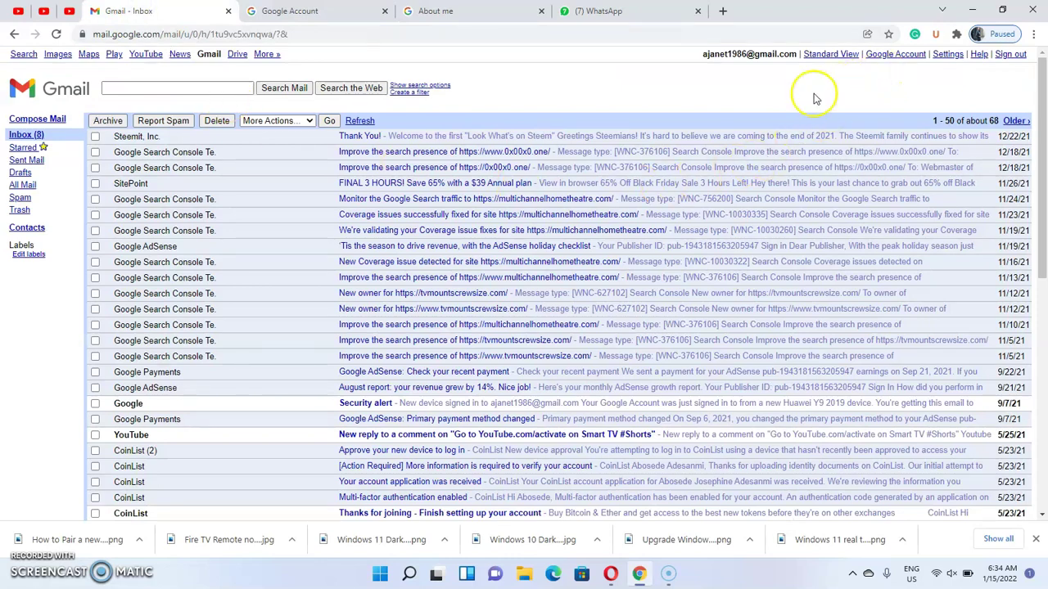
scroll(759, 116, down, 10)
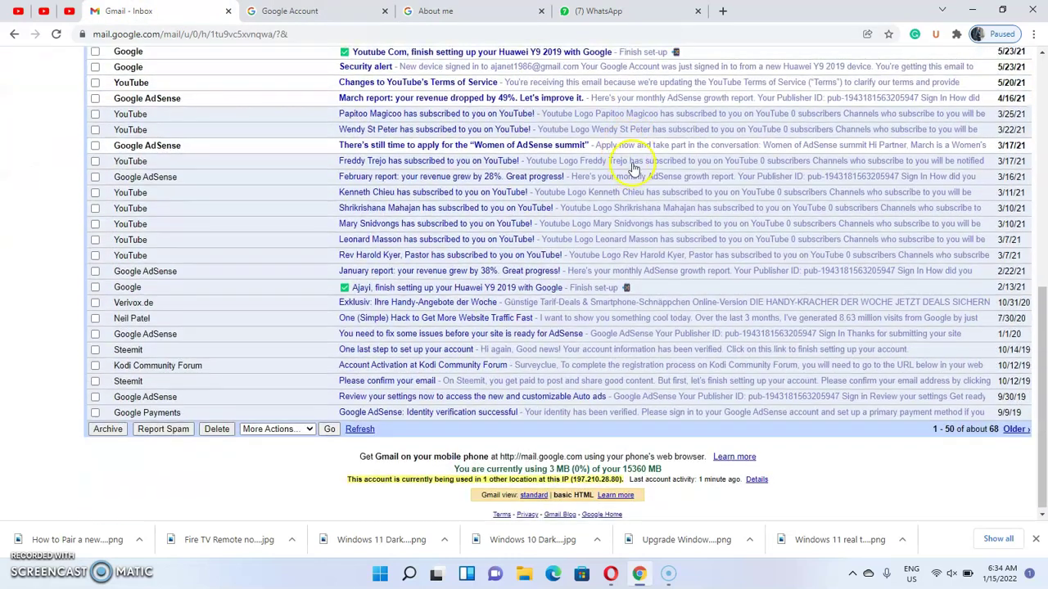
scroll(631, 169, up, 10)
click(810, 54)
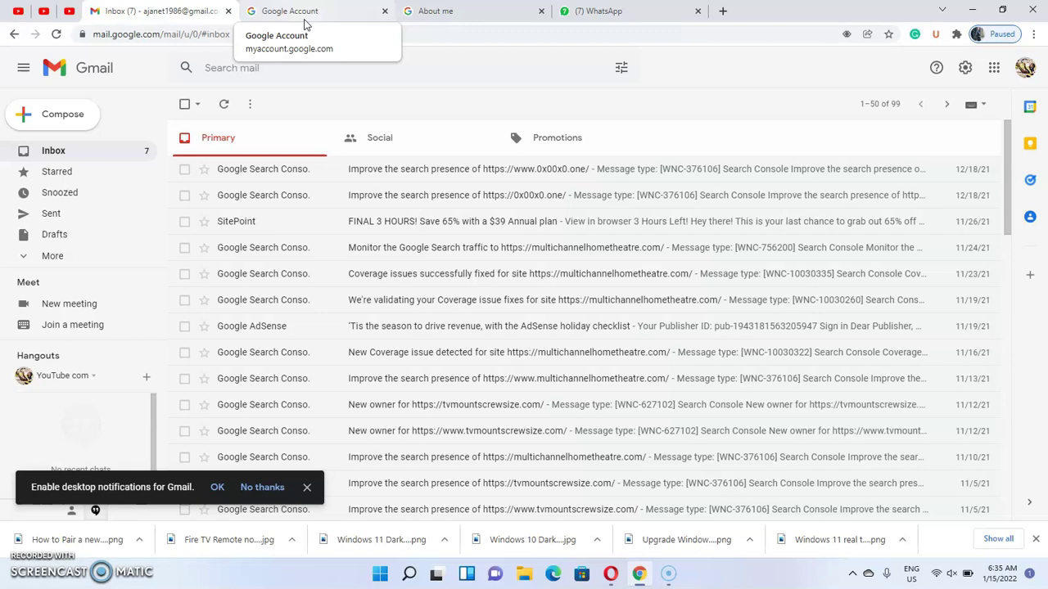
Step: Sign out of Gmail and sign back in with the previously used account's password
click(1025, 67)
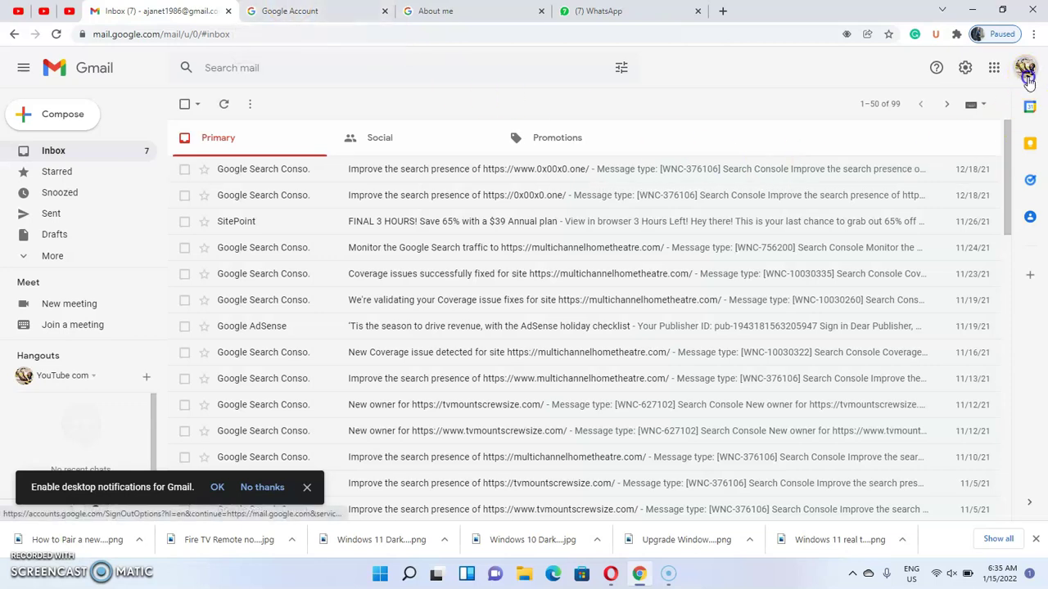
click(923, 335)
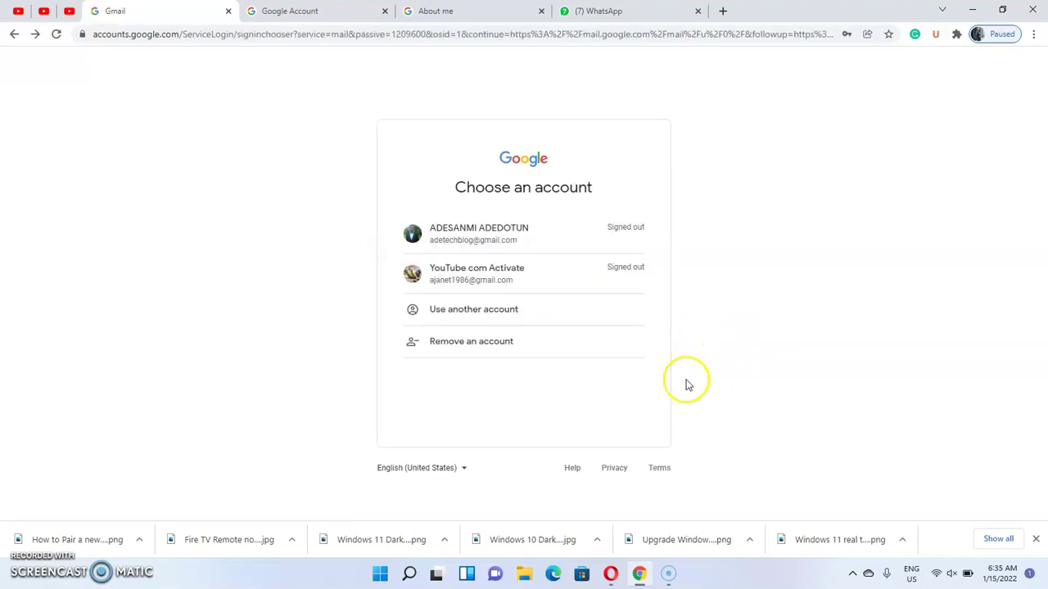
click(513, 309)
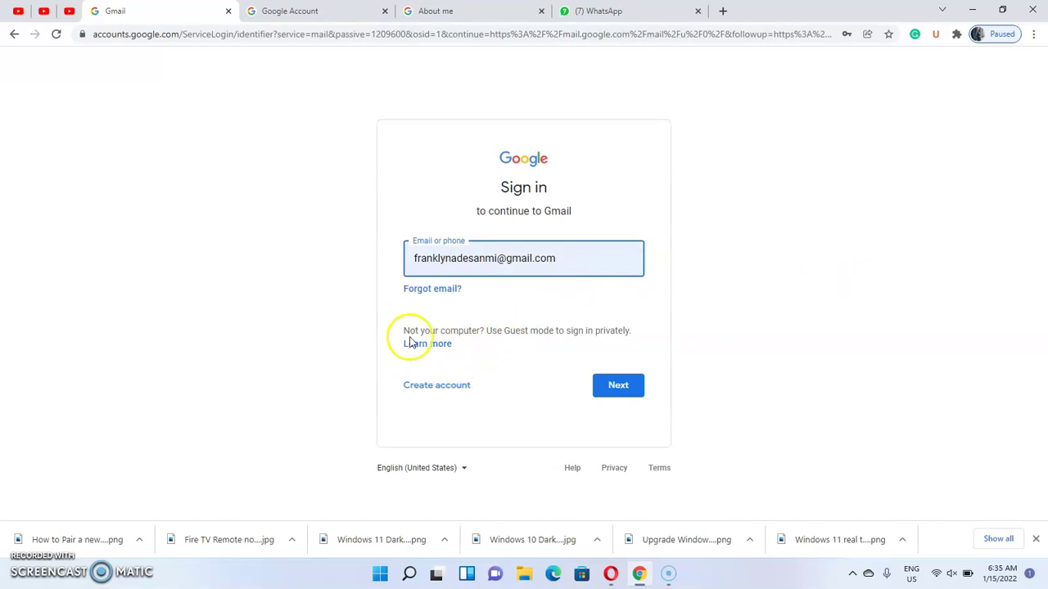
click(14, 33)
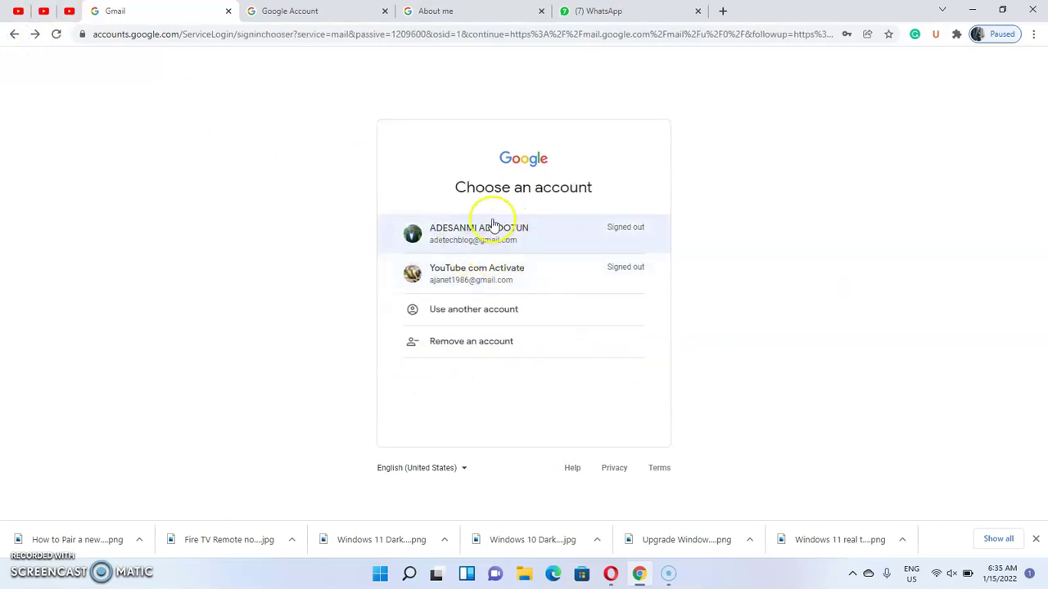
click(523, 288)
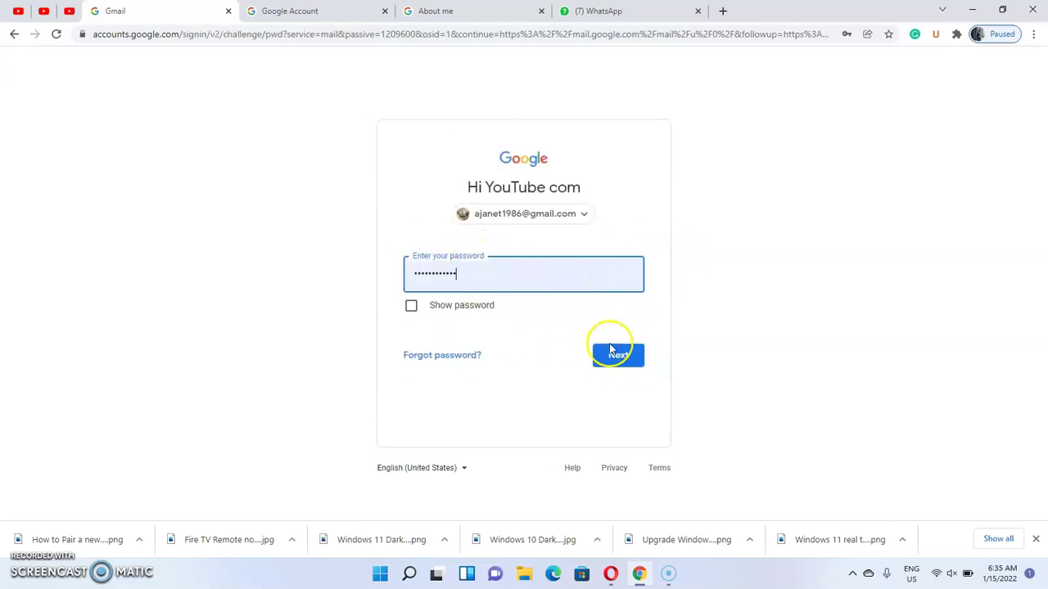
click(613, 349)
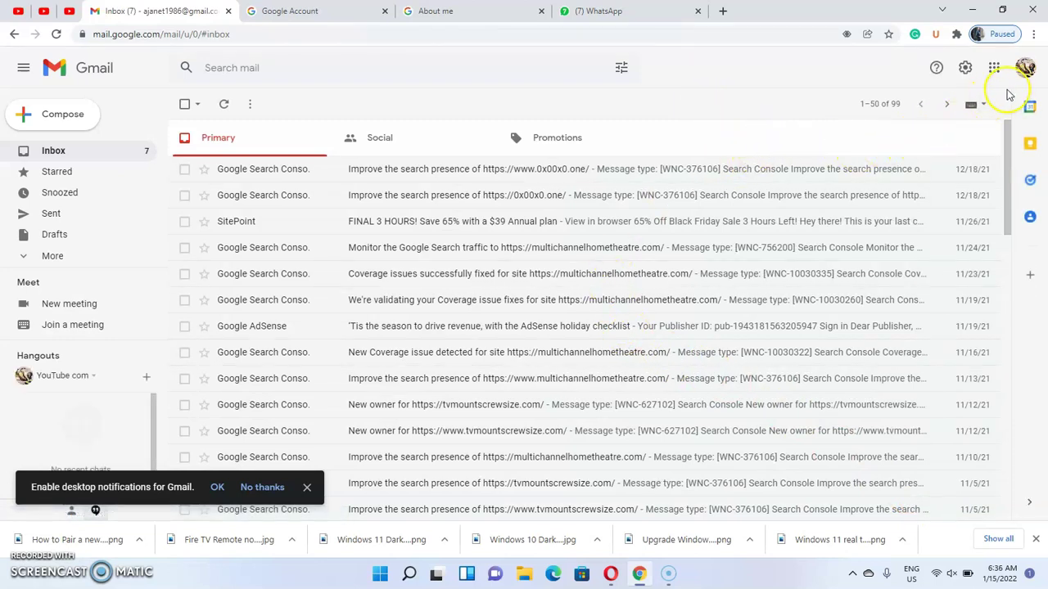
Step: Open Gmail's full settings from the quick settings panel
click(965, 69)
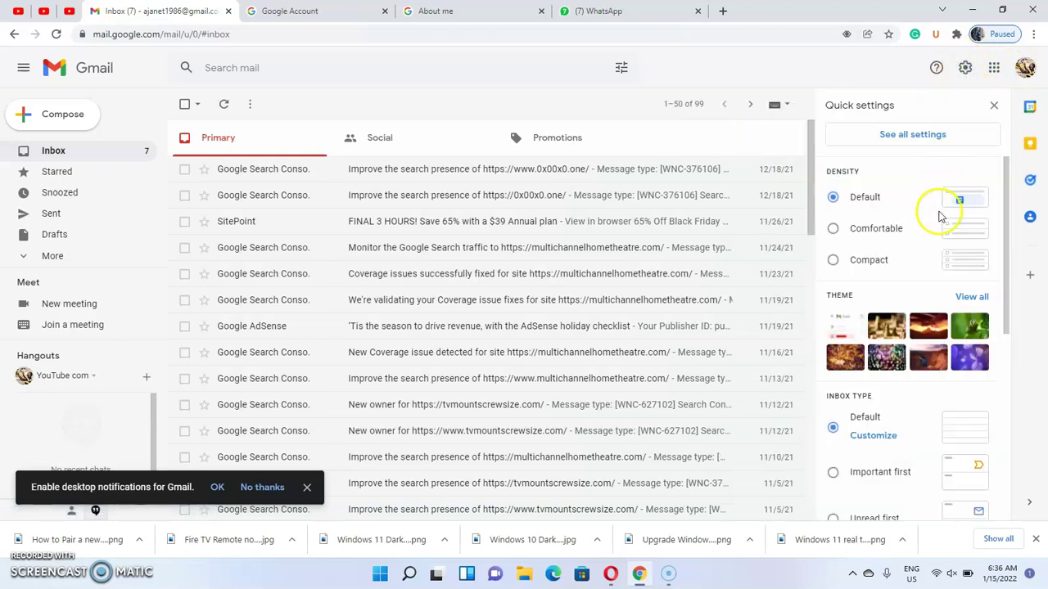
scroll(929, 245, down, 5)
scroll(910, 370, up, 5)
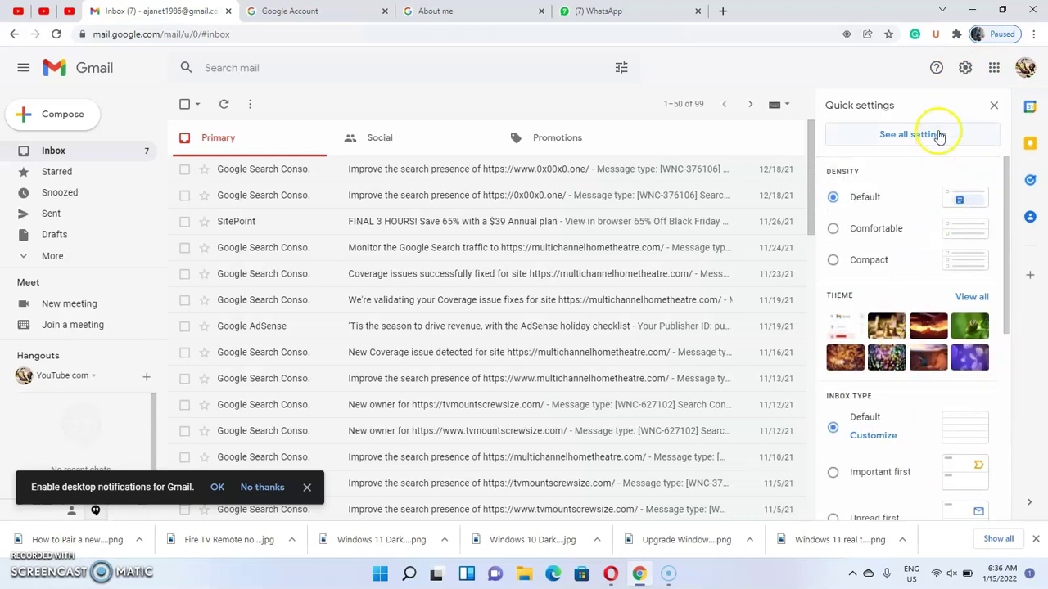
click(913, 138)
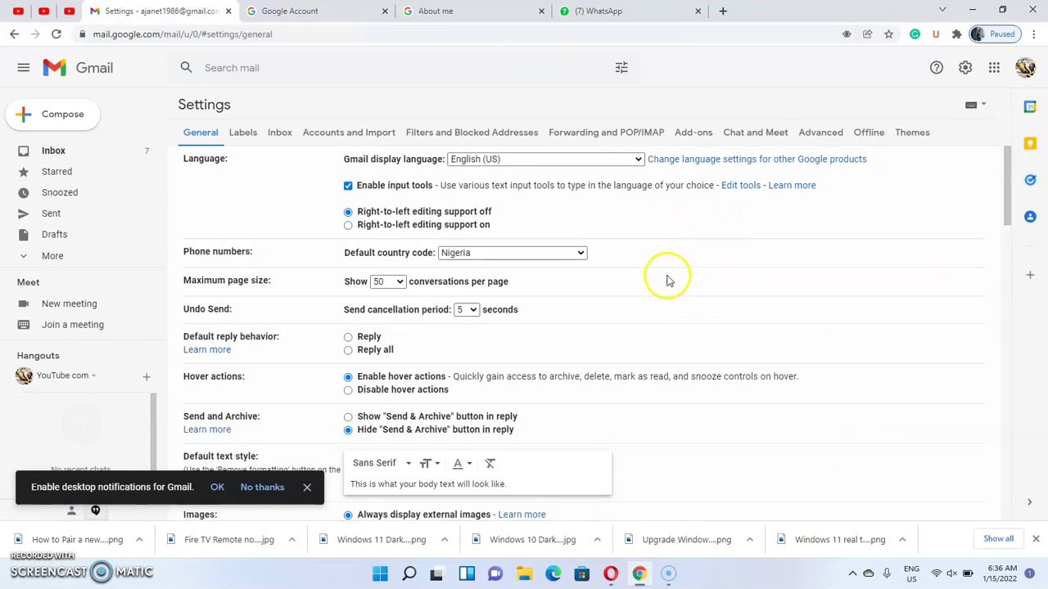
Step: Scroll to My picture in General settings and follow the About me link
scroll(669, 283, down, 20)
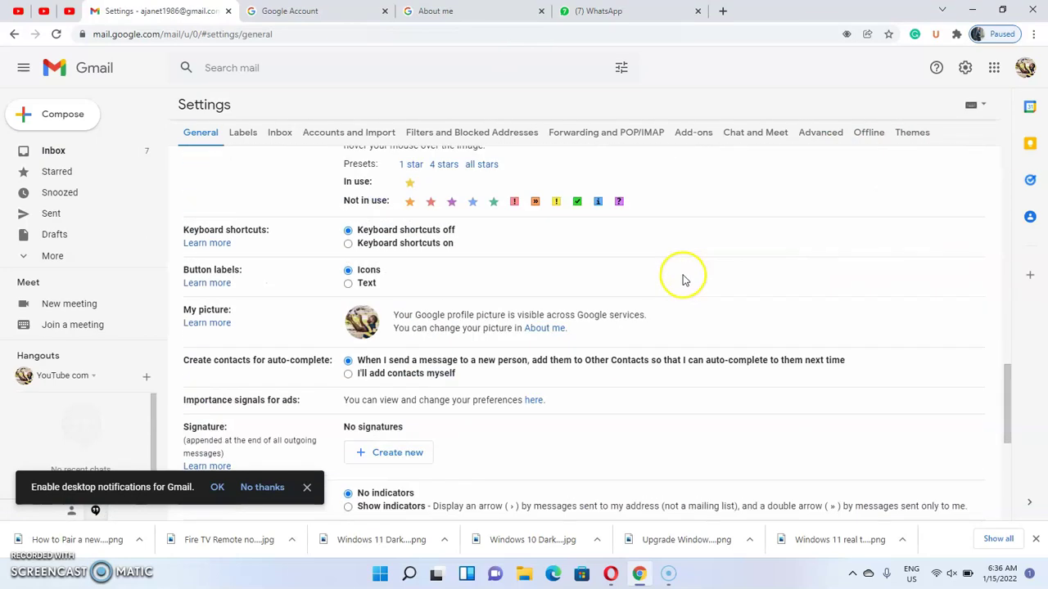
scroll(683, 277, up, 6)
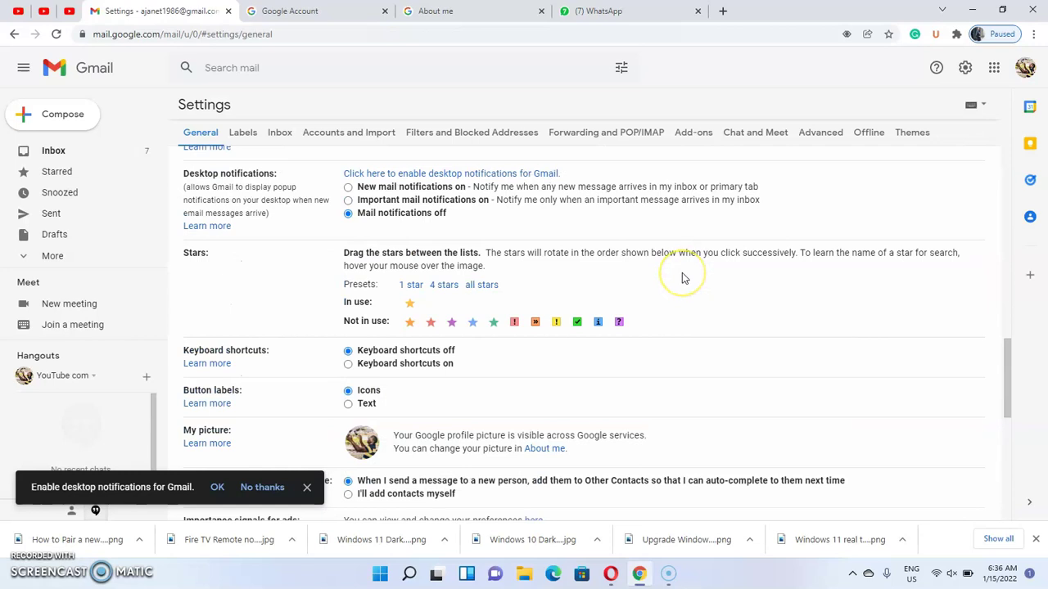
scroll(681, 272, up, 12)
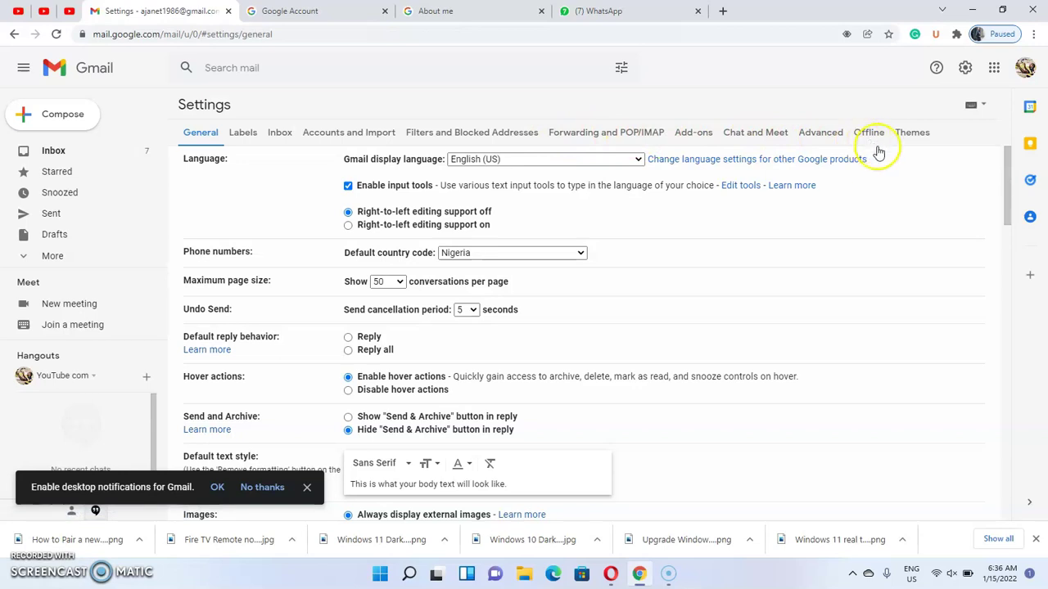
scroll(338, 264, down, 2)
scroll(338, 263, down, 2)
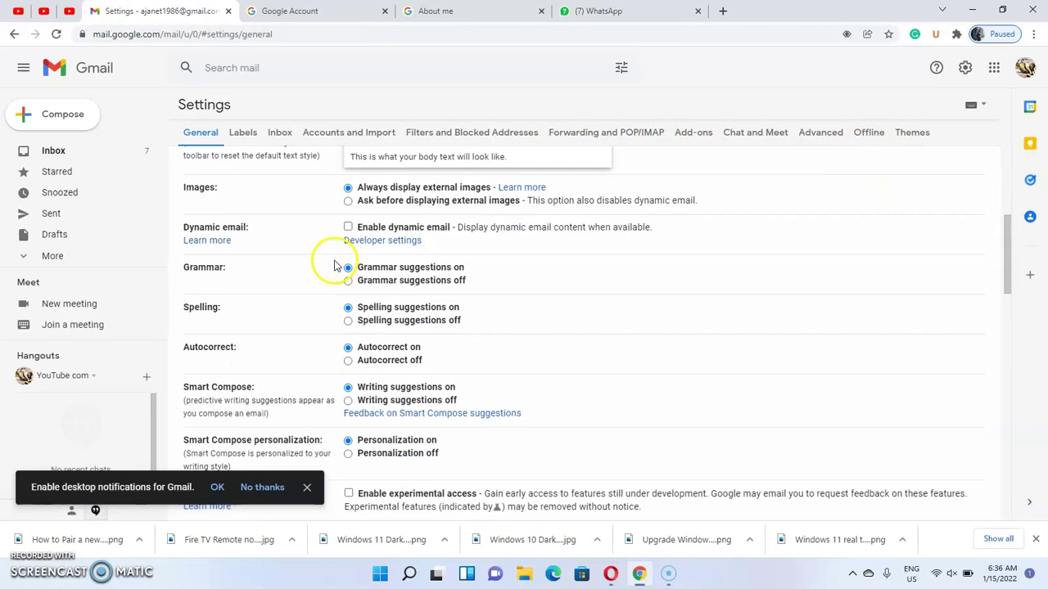
scroll(327, 270, down, 4)
scroll(327, 273, down, 5)
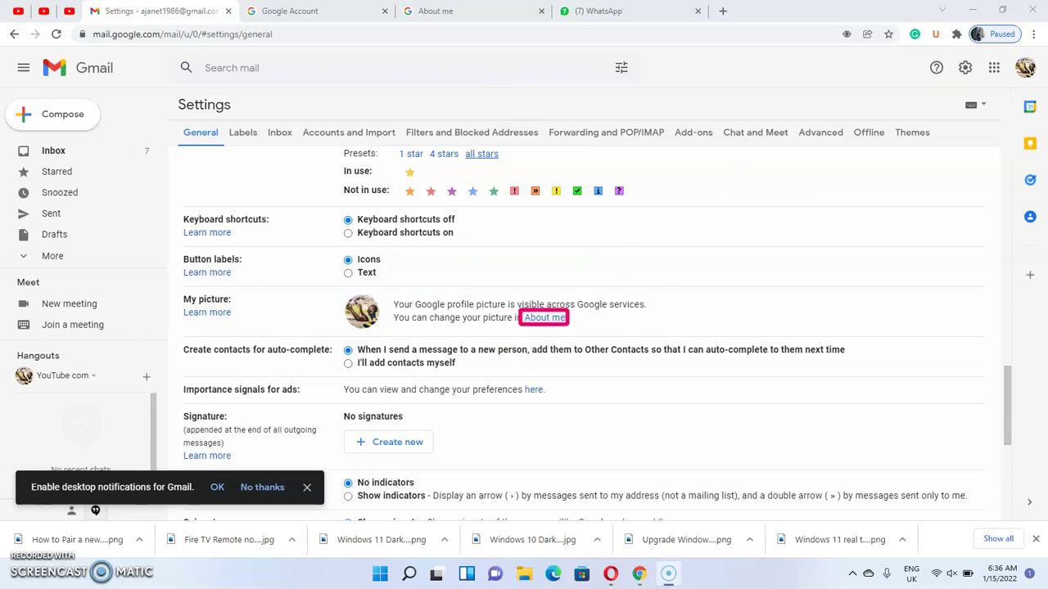
click(542, 317)
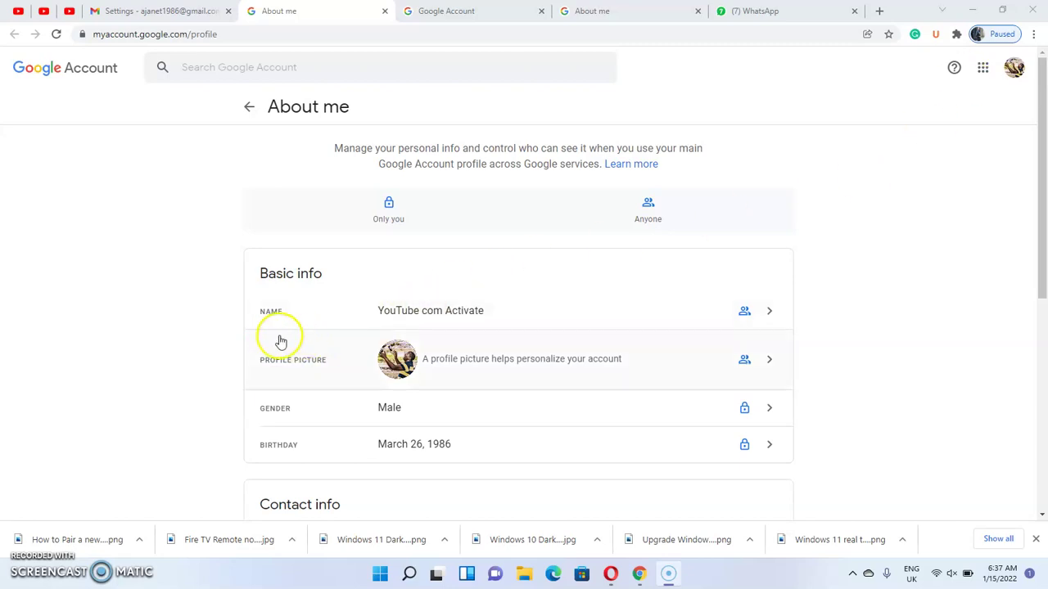
Step: Open the Profile picture dialog and highlight its Remove and Change buttons
key(alt+shift)
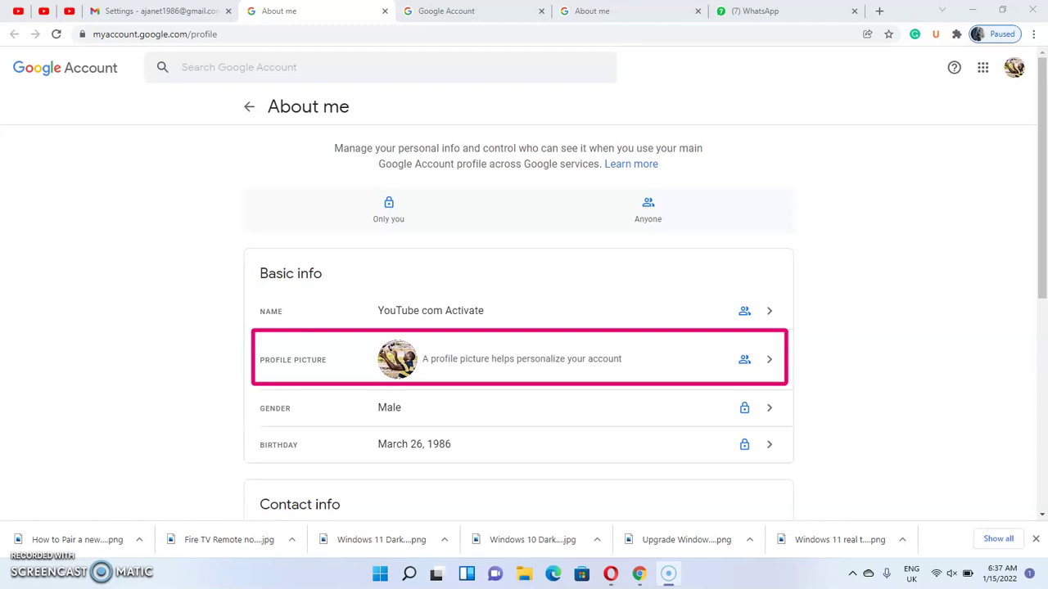
click(668, 368)
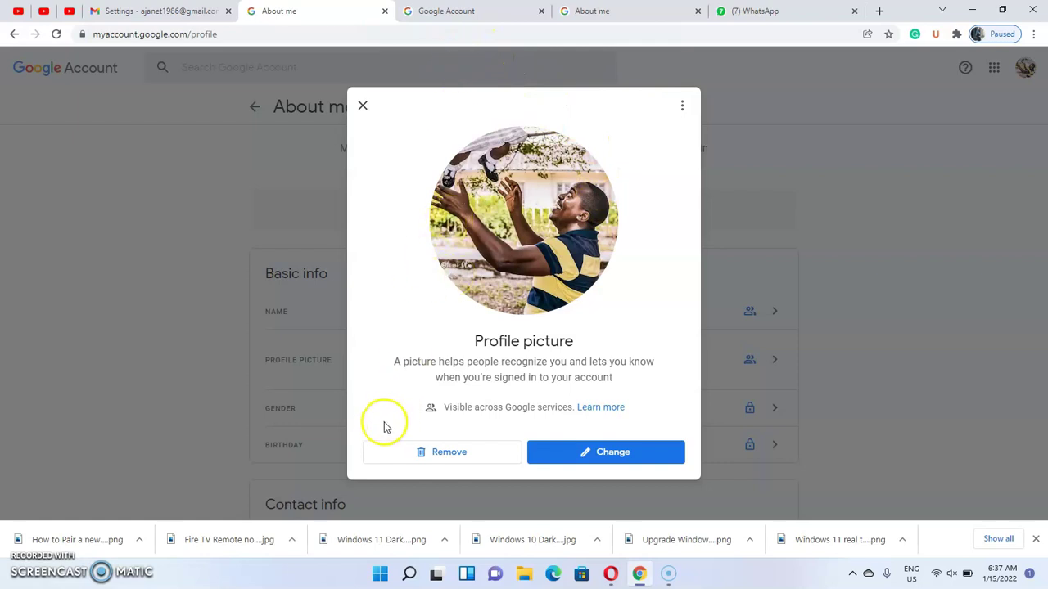
drag(422, 444, 508, 472)
drag(527, 426, 689, 472)
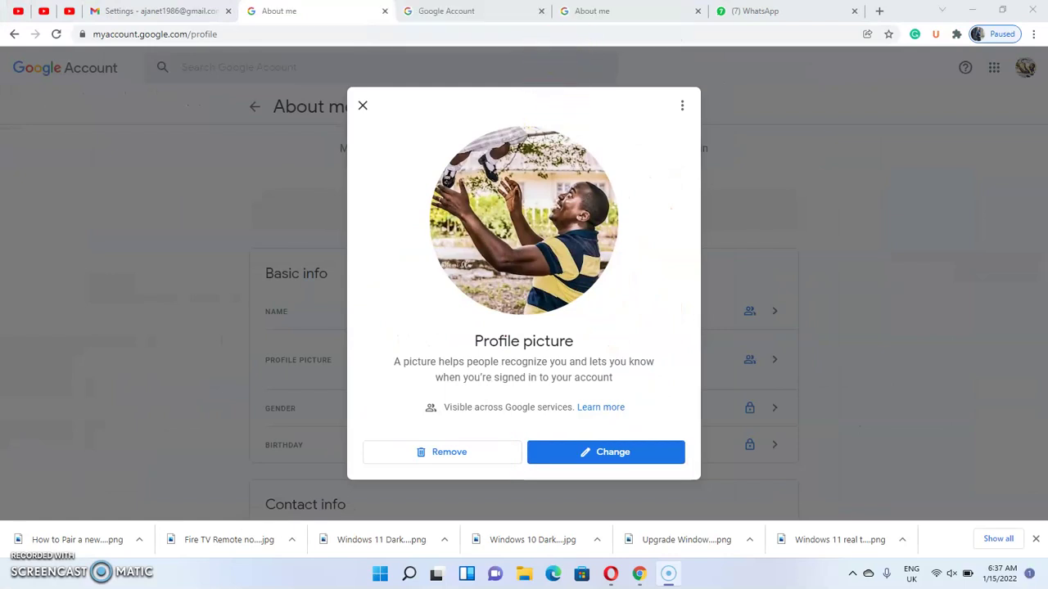
key(super+space)
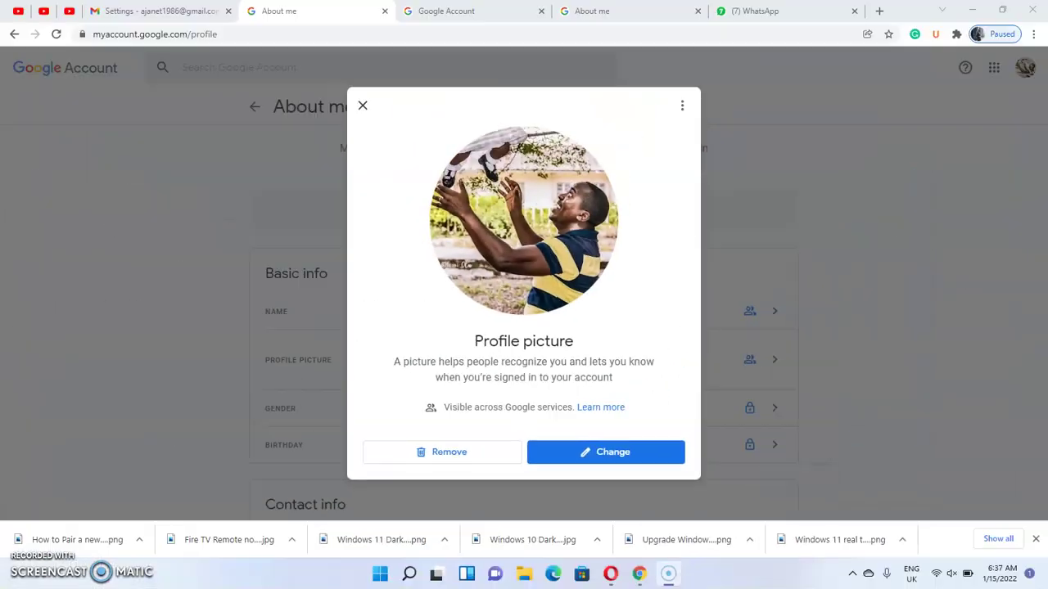
Step: Start changing the profile picture and choose the Upload option
click(564, 452)
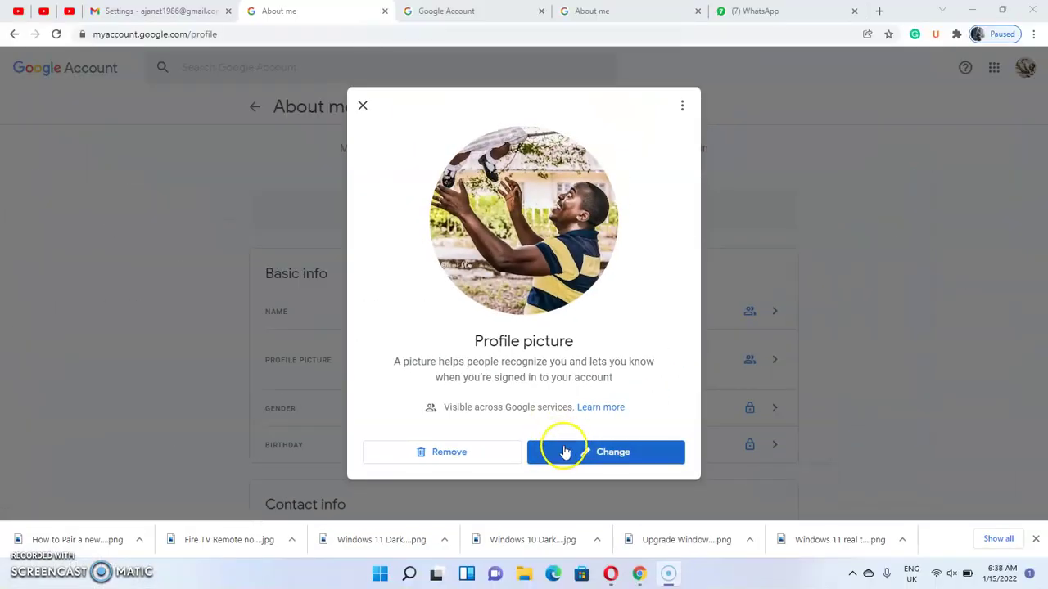
click(363, 104)
click(572, 452)
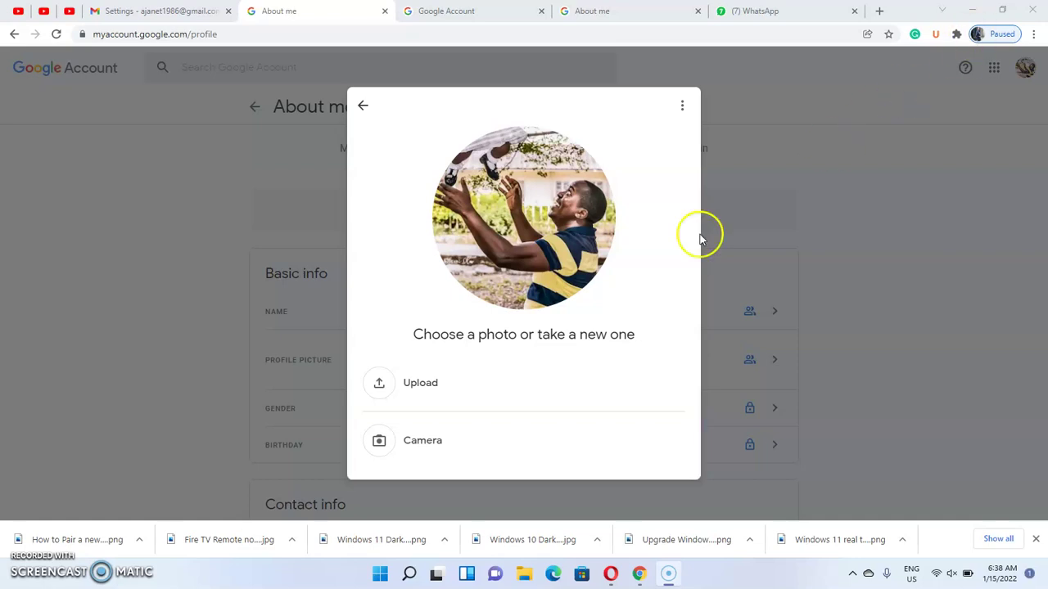
click(432, 383)
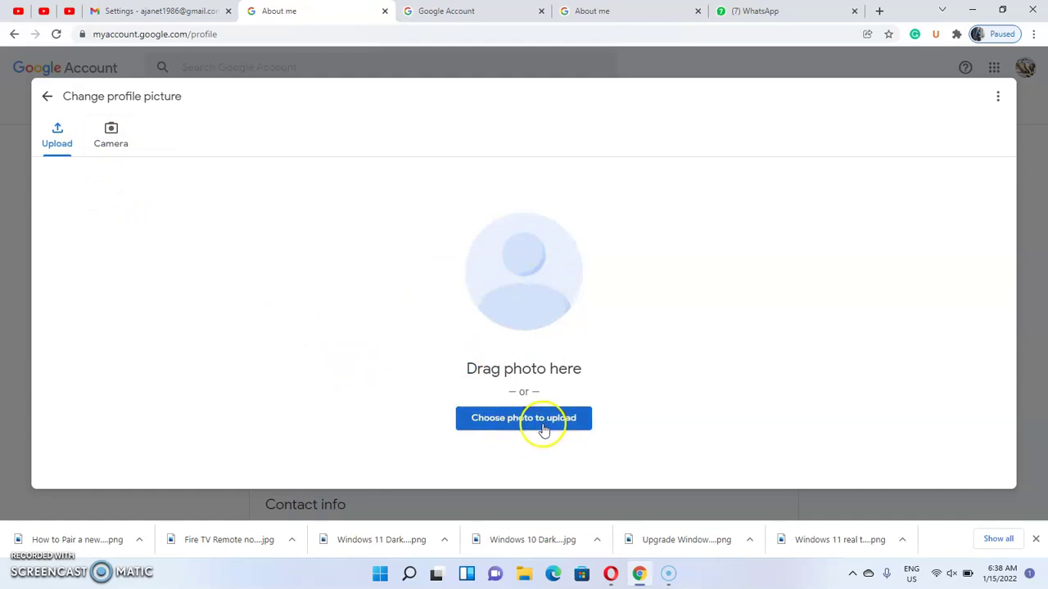
Step: Browse Documents, Pictures, Camera Roll, Saved Pictures and Downloads in the file picker for a photo
click(500, 419)
scroll(311, 180, down, 4)
scroll(355, 208, down, 3)
scroll(327, 221, up, 4)
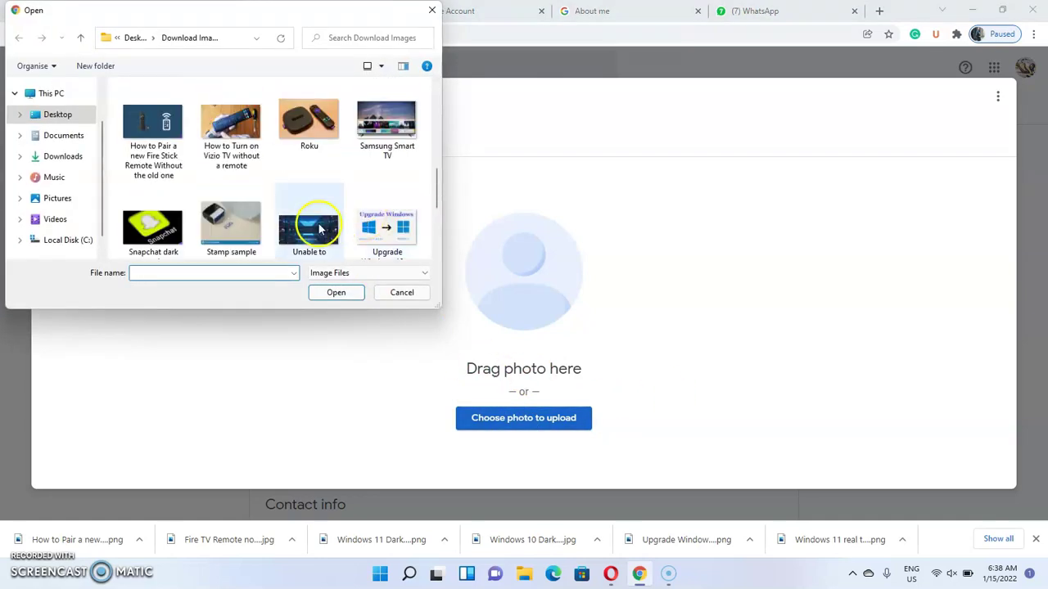
click(71, 135)
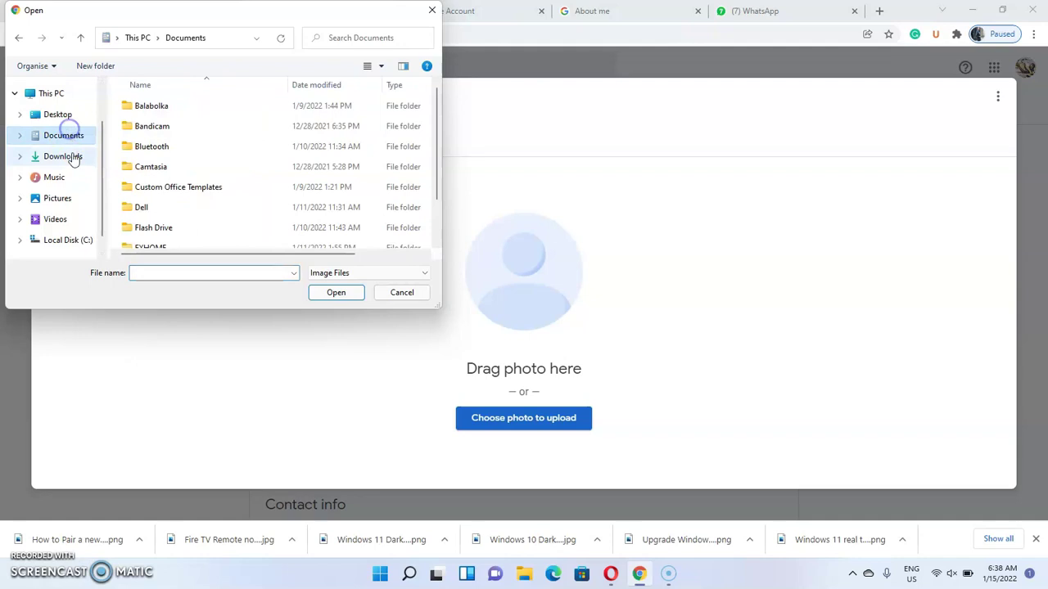
click(72, 198)
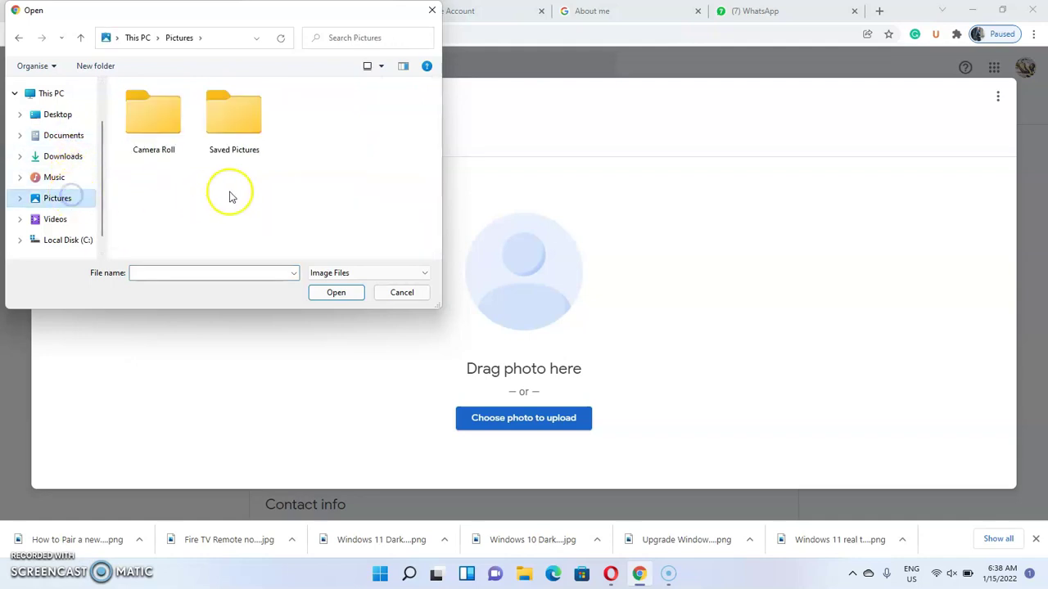
double_click(164, 137)
click(19, 38)
click(218, 121)
double_click(218, 121)
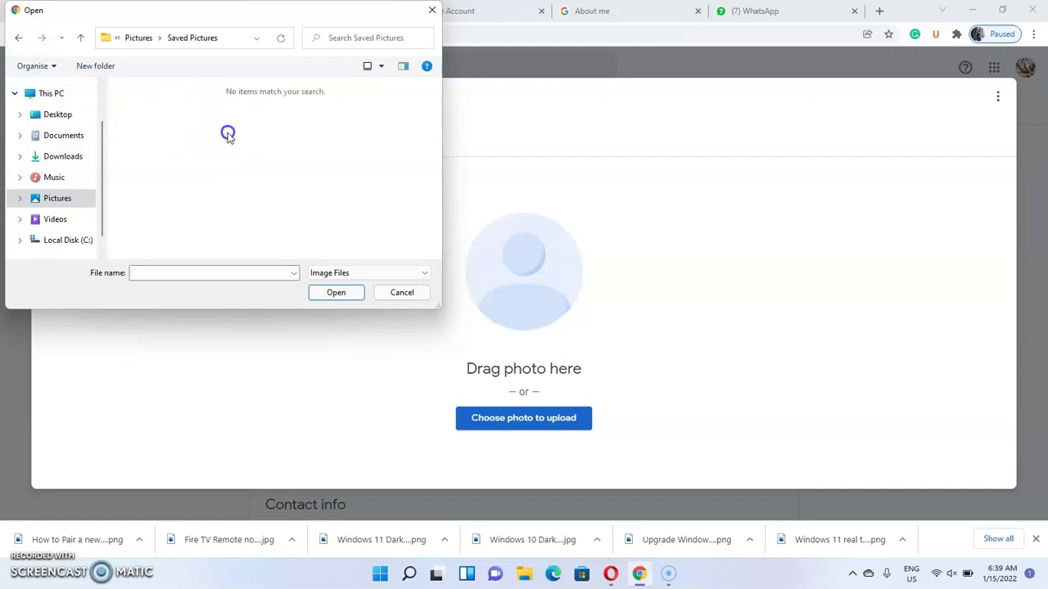
click(18, 37)
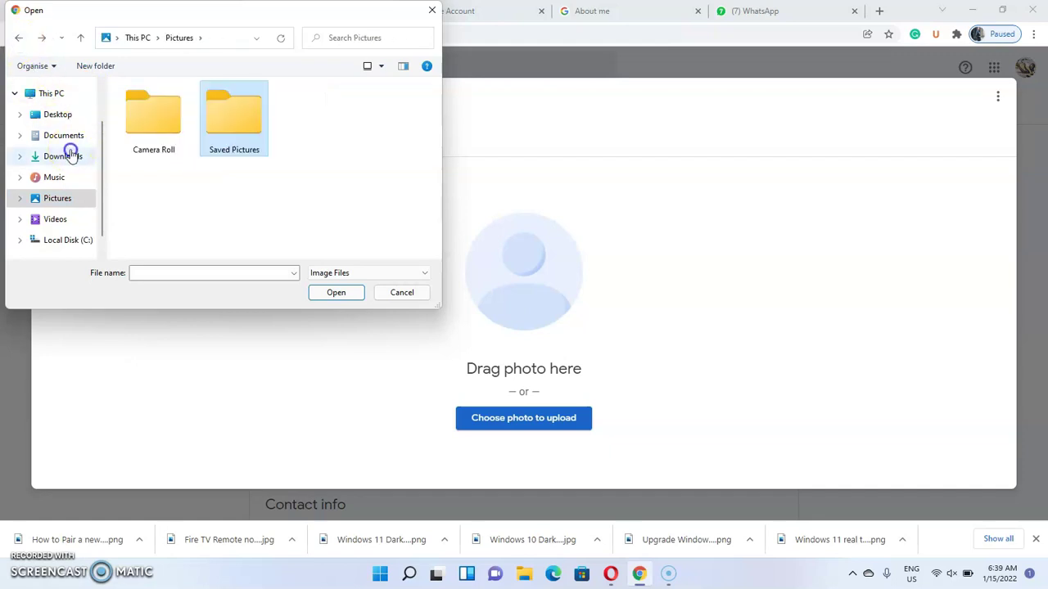
click(69, 155)
Step: Select the Roku image in Desktop > Download Images and upload it
click(61, 114)
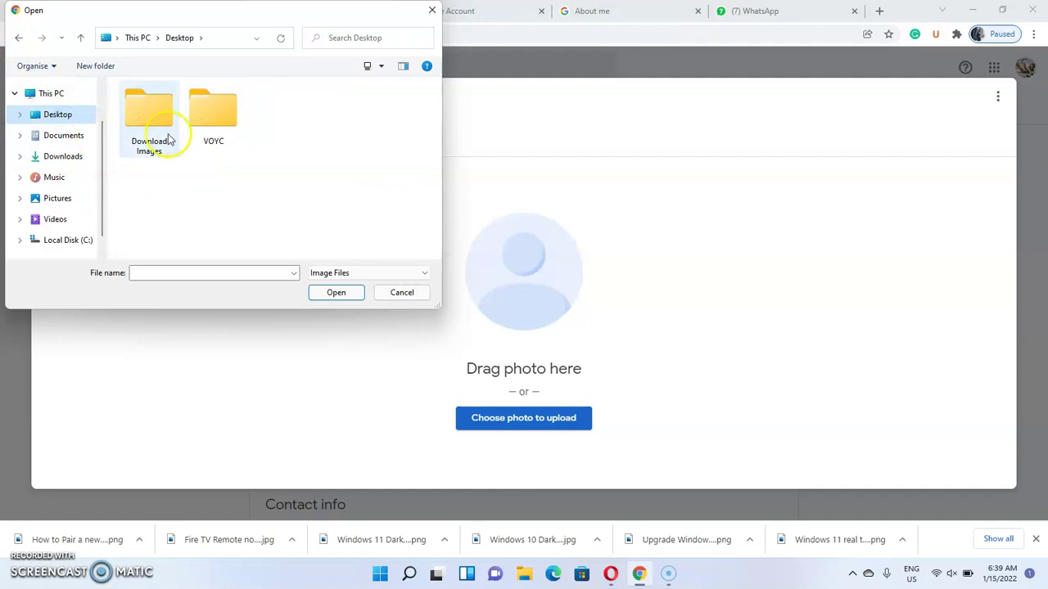
double_click(166, 138)
scroll(351, 163, down, 3)
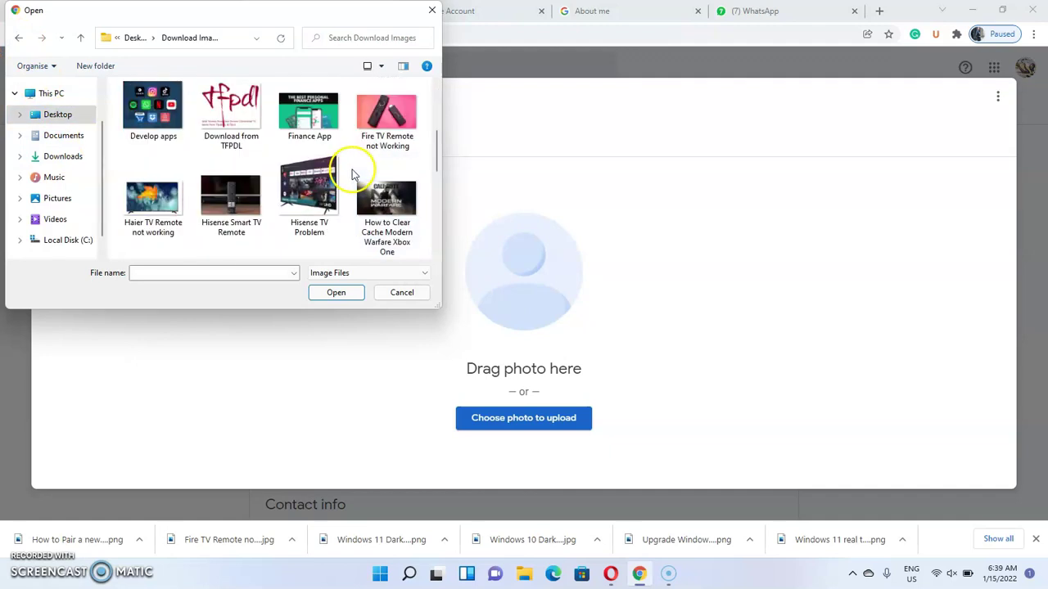
scroll(150, 140, down, 3)
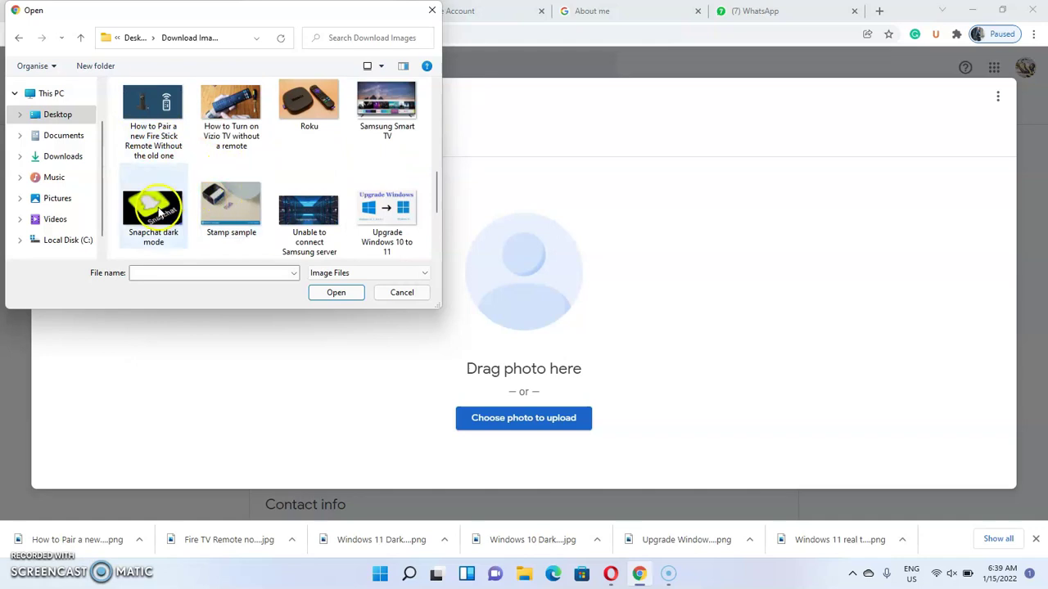
click(308, 103)
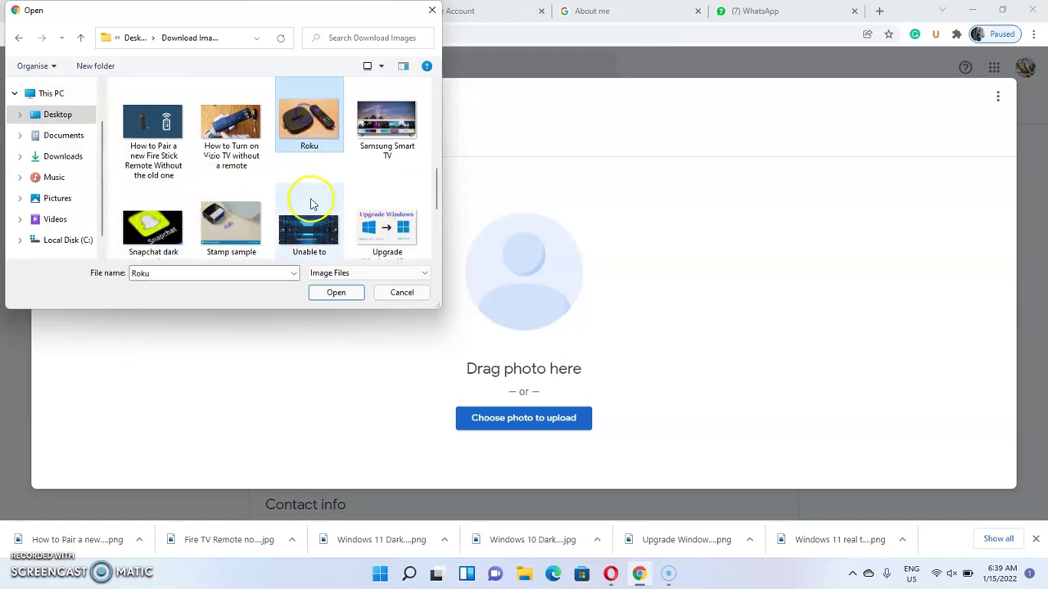
click(331, 292)
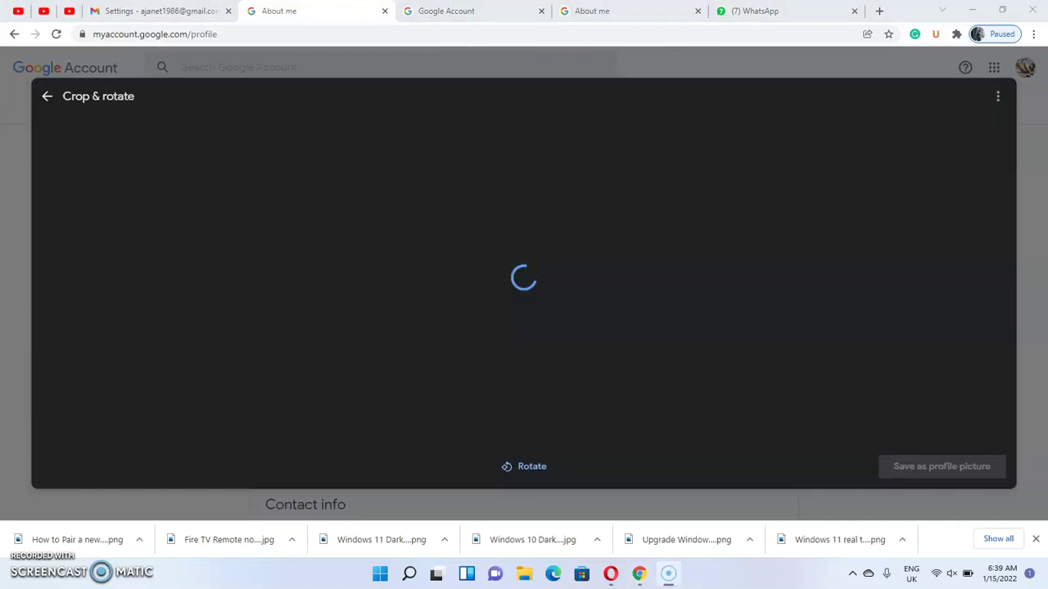
Step: Drag the Roku photo within the square crop to centre the box and remote
drag(389, 147, 369, 147)
click(388, 213)
click(491, 210)
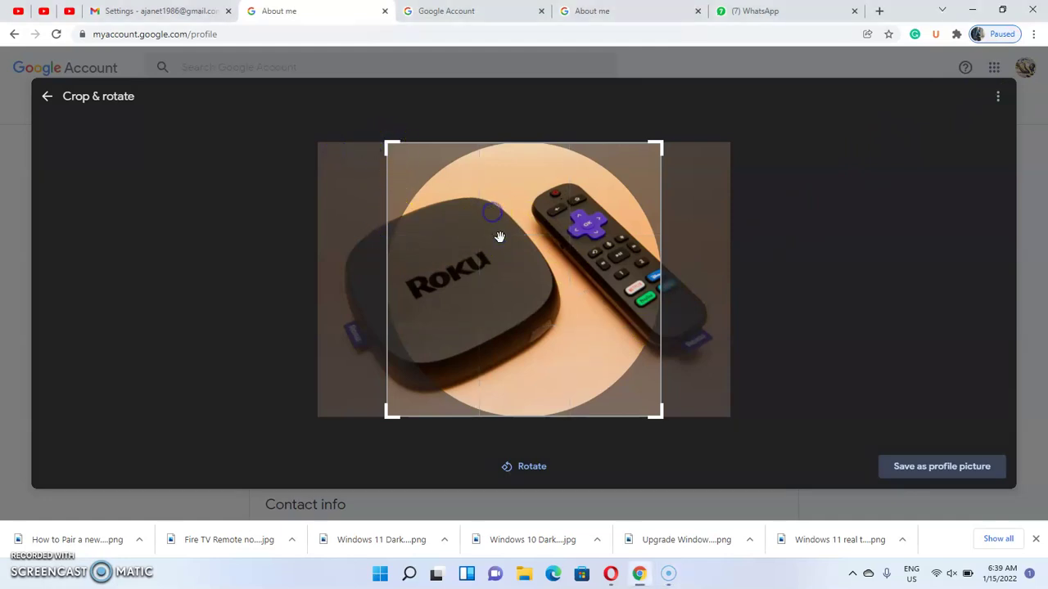
drag(489, 248, 651, 258)
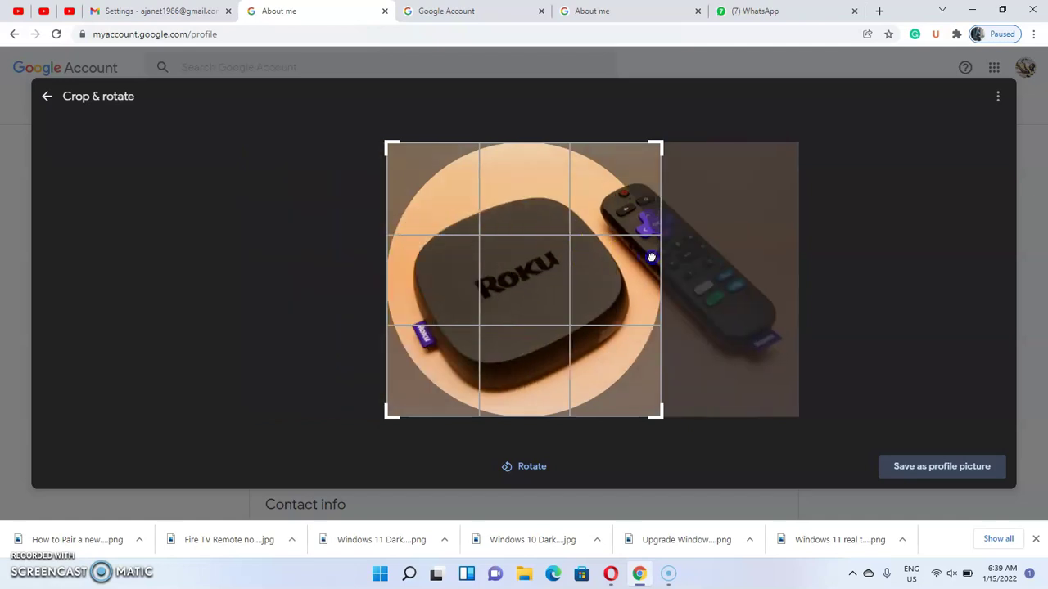
drag(543, 260, 493, 362)
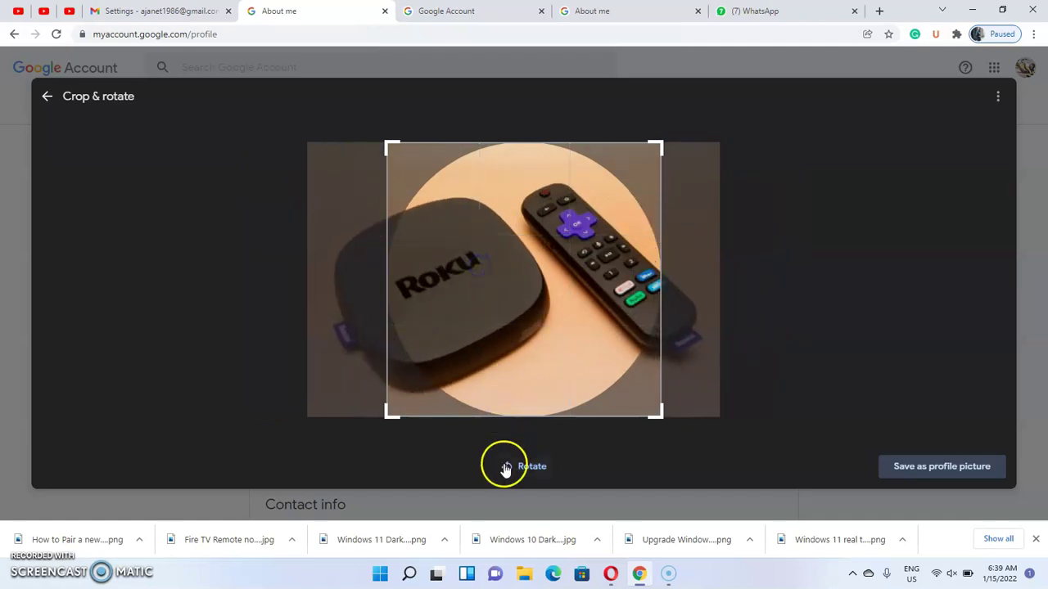
key(super+space)
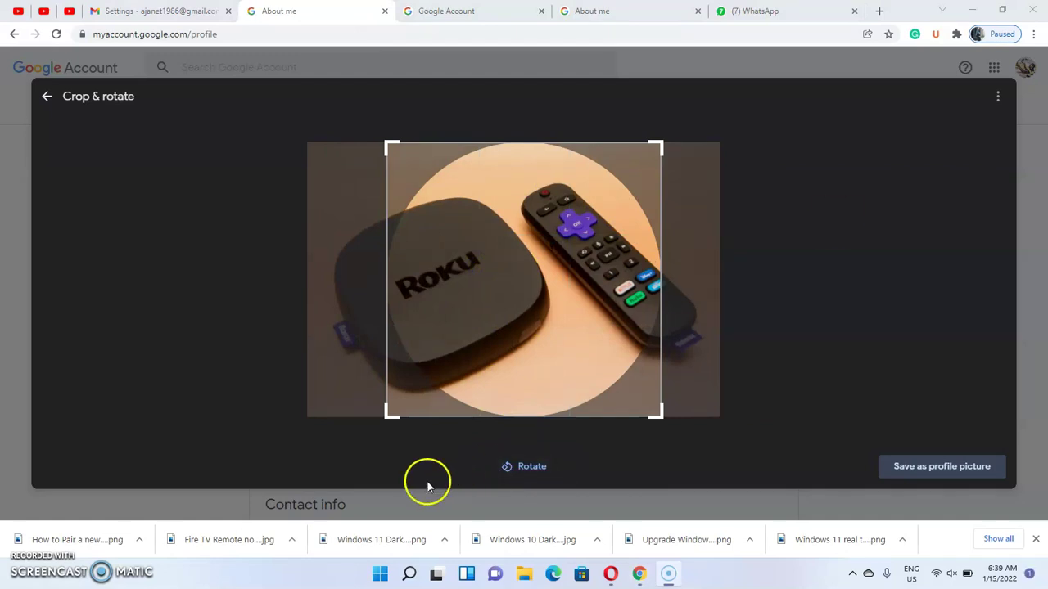
Step: Rotate the photo through two full turns back upright and recentre the Roku box
click(519, 473)
click(522, 473)
click(522, 473)
click(523, 474)
click(522, 473)
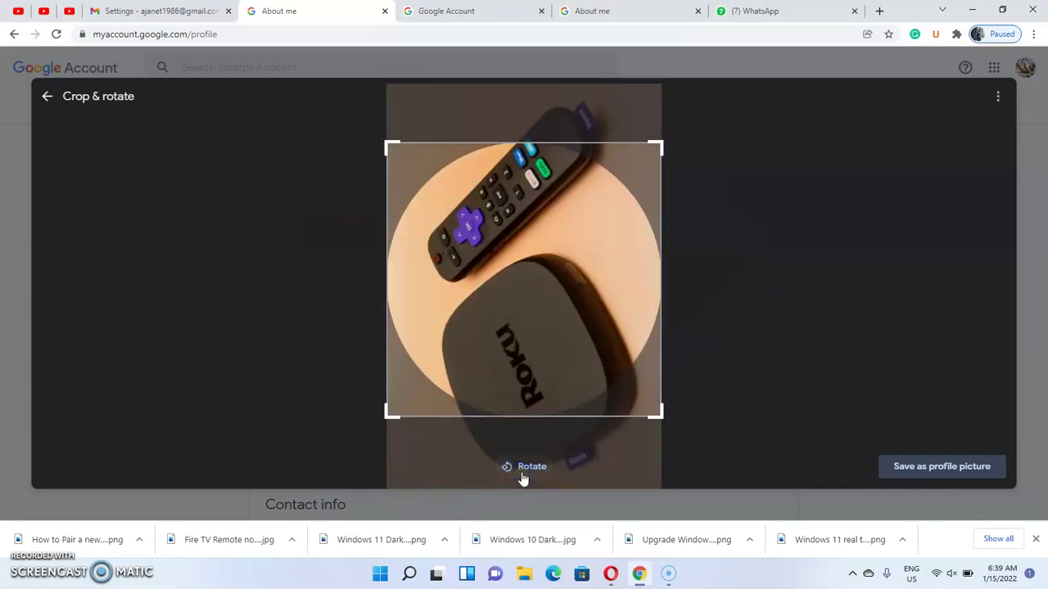
click(522, 473)
click(522, 473)
click(524, 471)
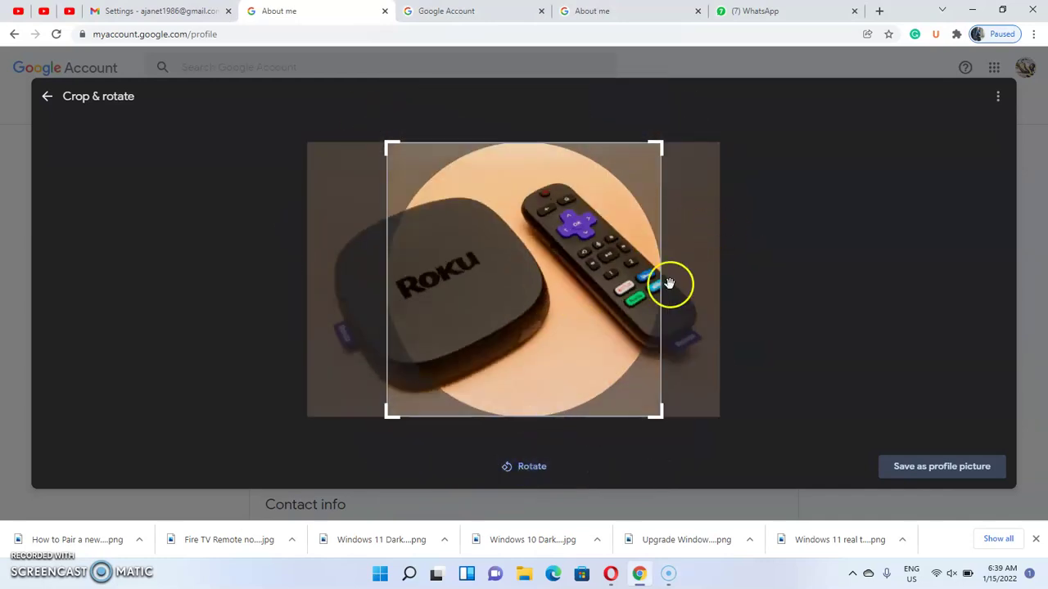
drag(524, 297, 612, 294)
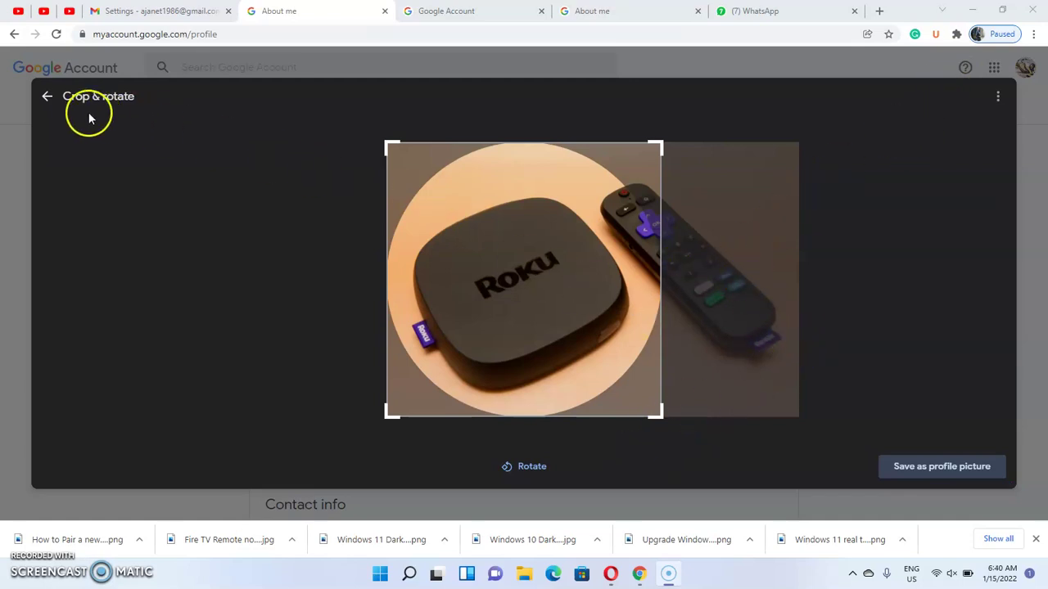
Step: Back out of cropping and upload without saving, close the Profile picture dialog, return to Gmail
click(46, 99)
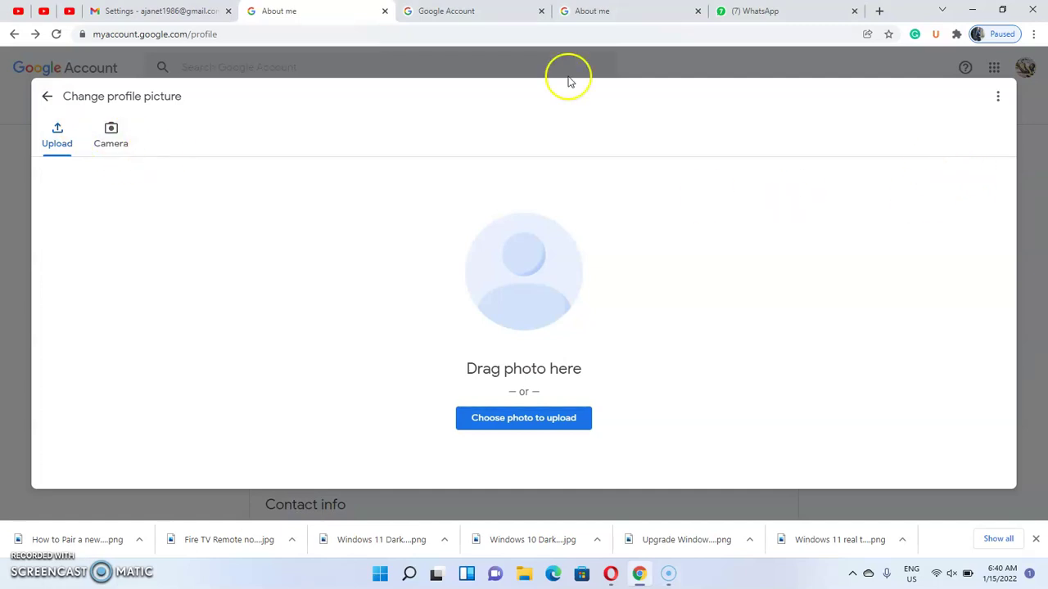
click(164, 11)
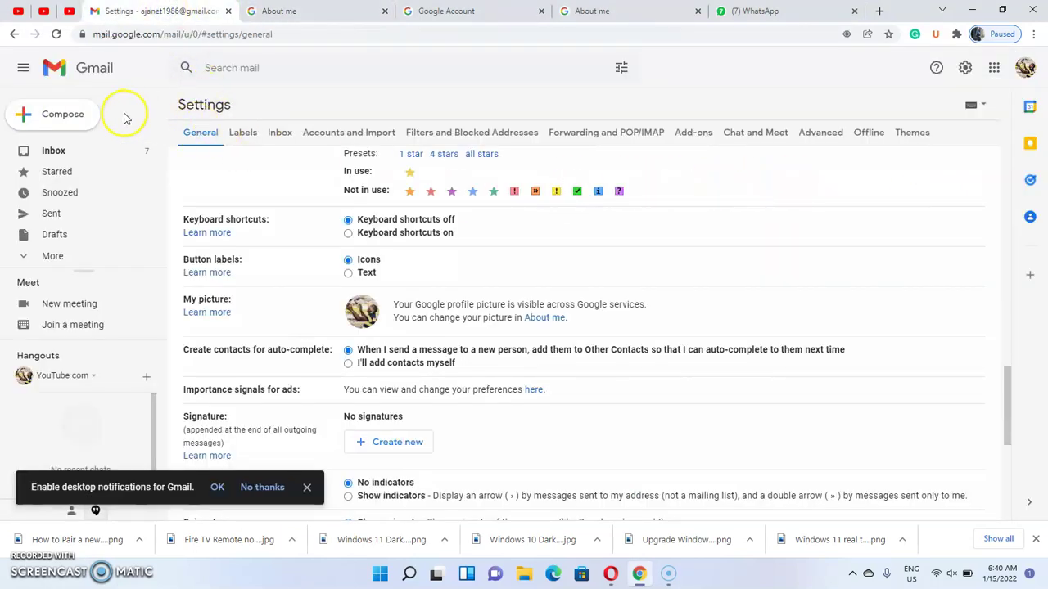
click(303, 12)
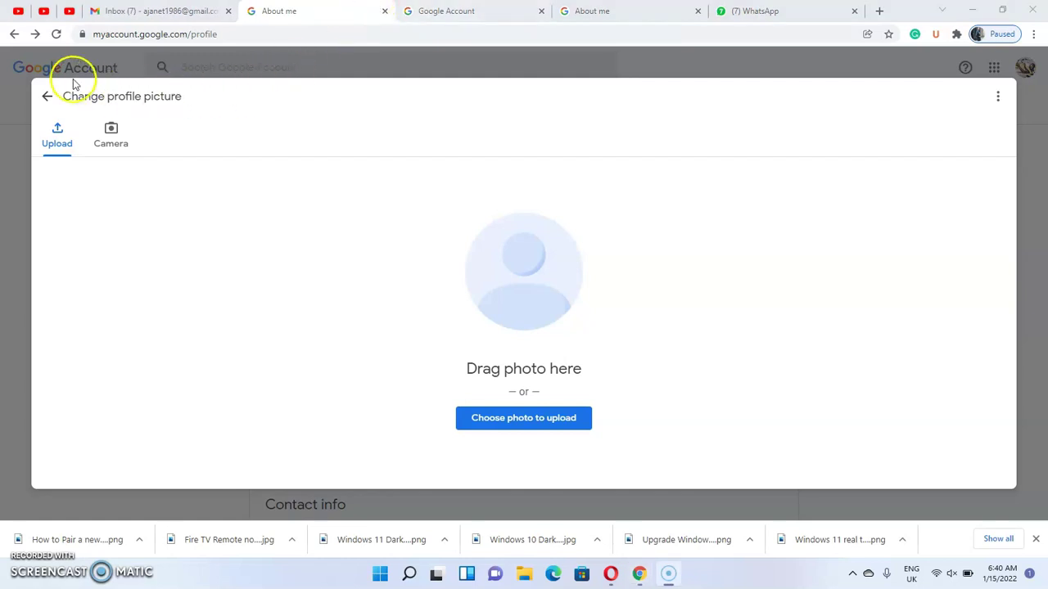
click(47, 96)
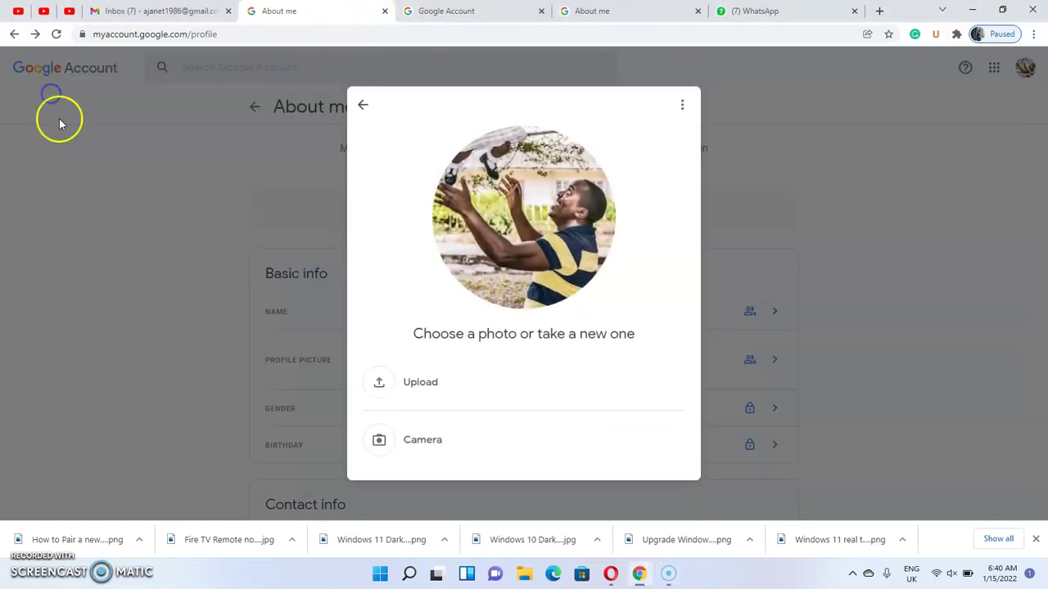
click(360, 106)
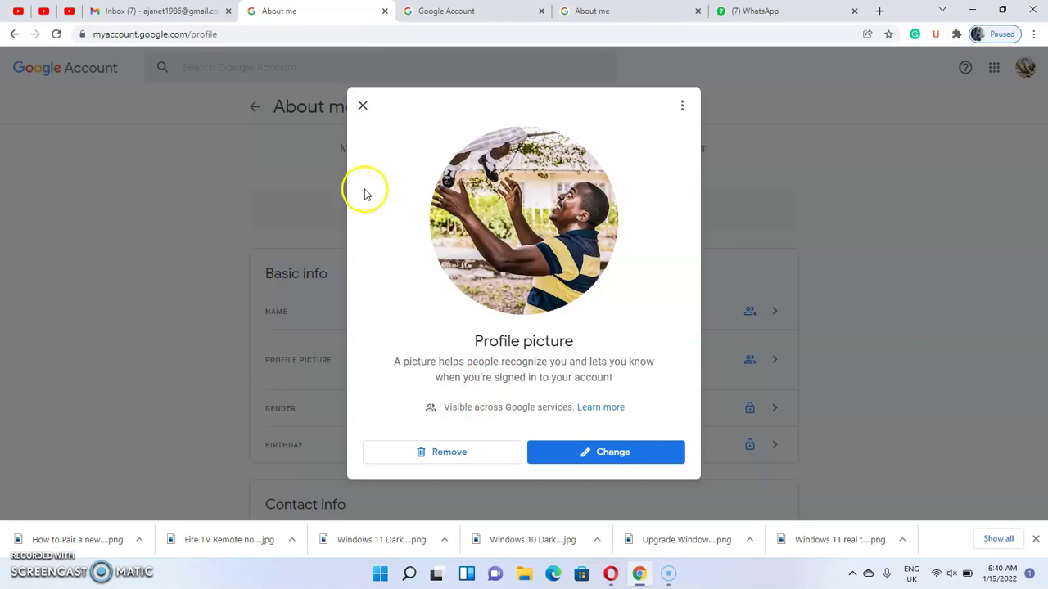
click(360, 106)
click(145, 15)
Step: Reload Gmail and choose Load basic HTML while it loads
click(56, 34)
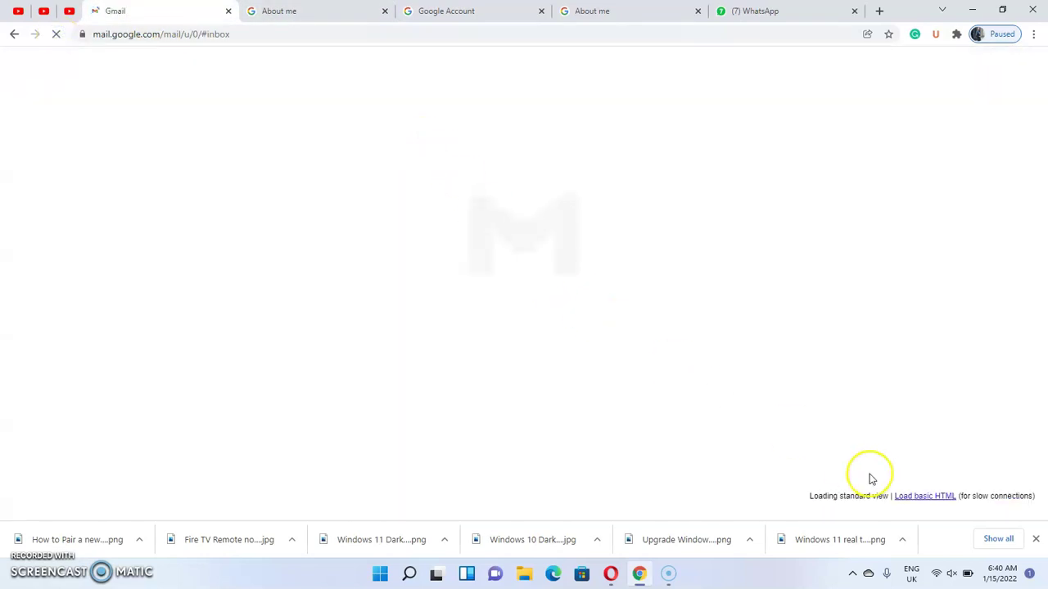
click(910, 496)
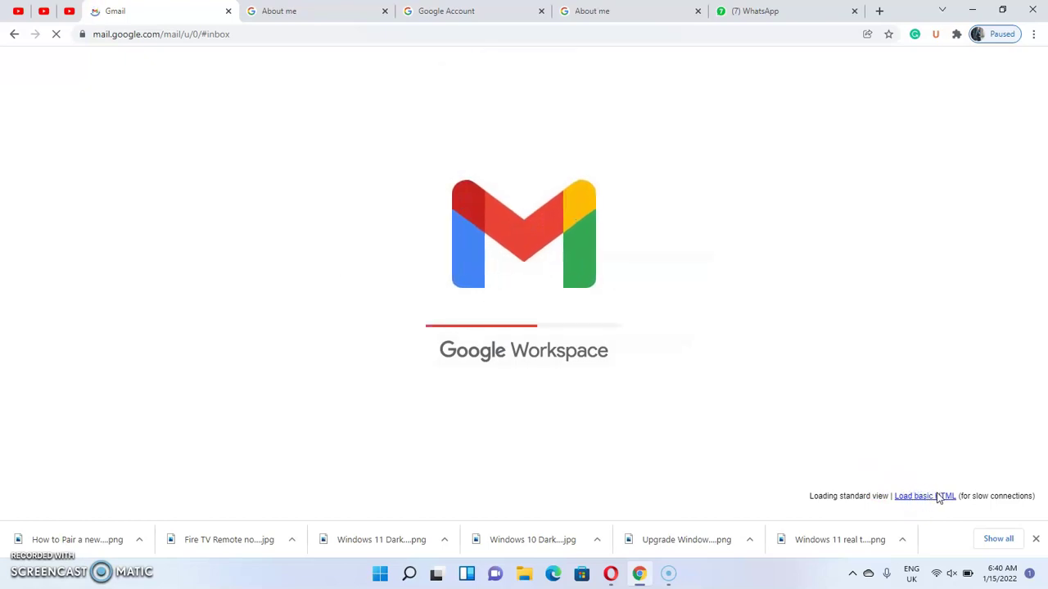
click(938, 497)
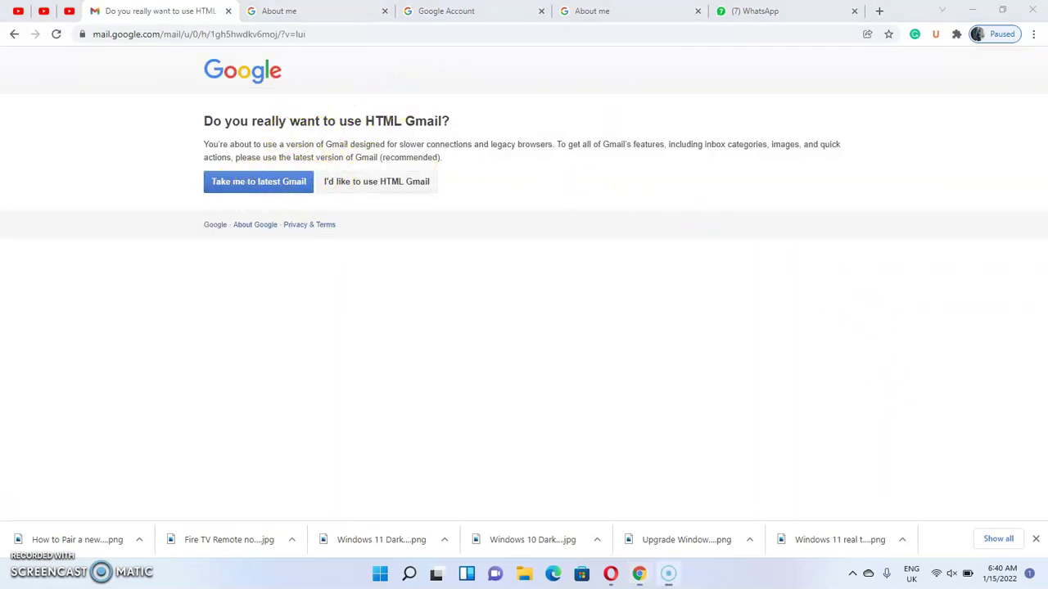
Step: Highlight the HTML Gmail choices and confirm 'I'd like to use HTML Gmail'
drag(166, 89, 469, 132)
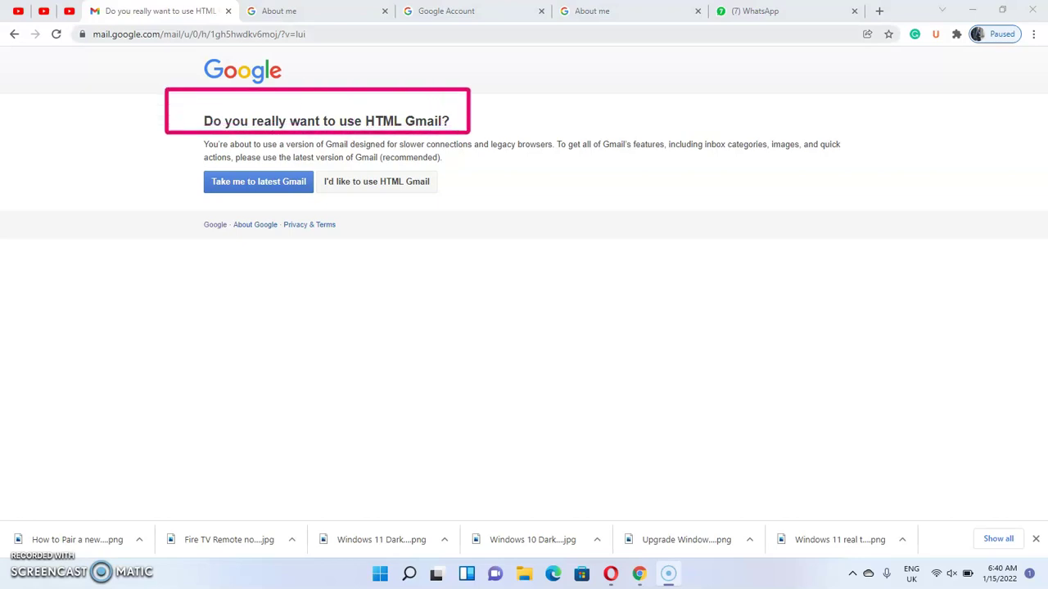
drag(196, 164, 308, 165)
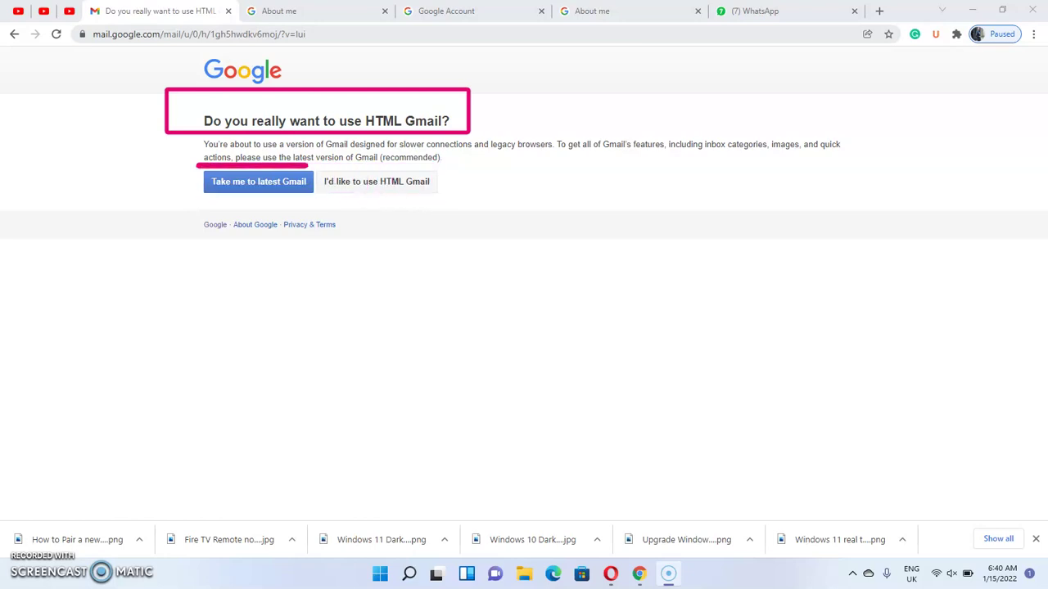
key(ctrl+z)
drag(315, 161, 434, 195)
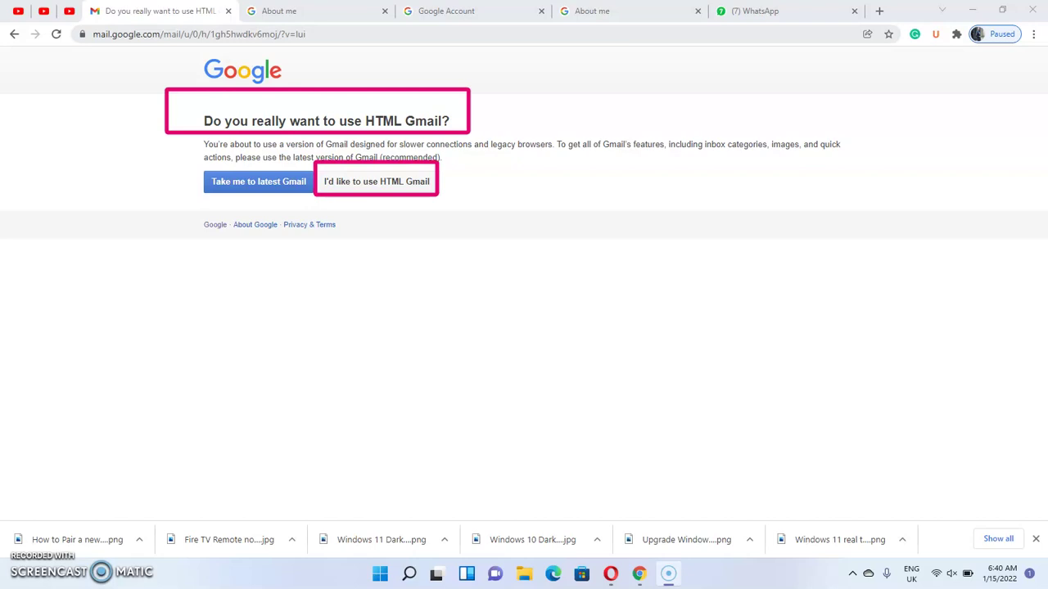
click(392, 187)
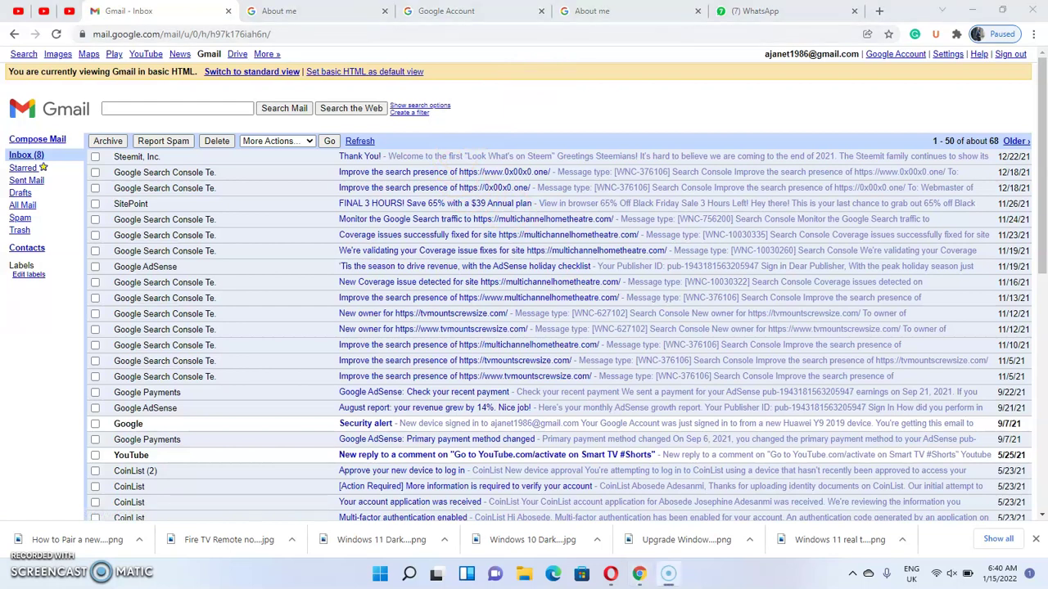
Step: Make basic HTML the default Gmail view using the yellow notice bar at the top of the inbox
mouse_move(8, 65)
mouse_down()
mouse_move(131, 85)
mouse_move(438, 81)
mouse_up()
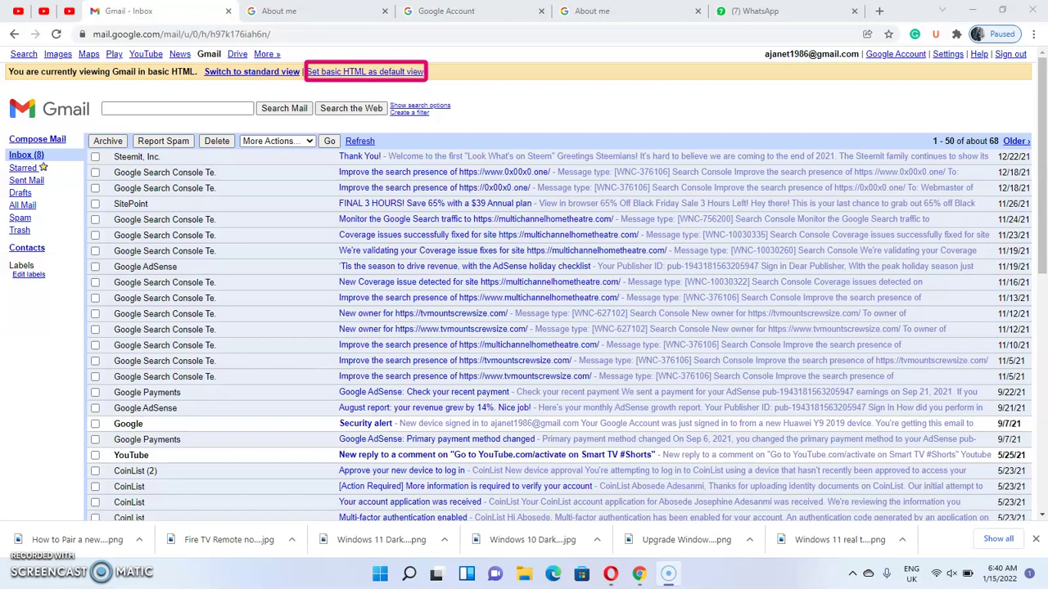
click(386, 72)
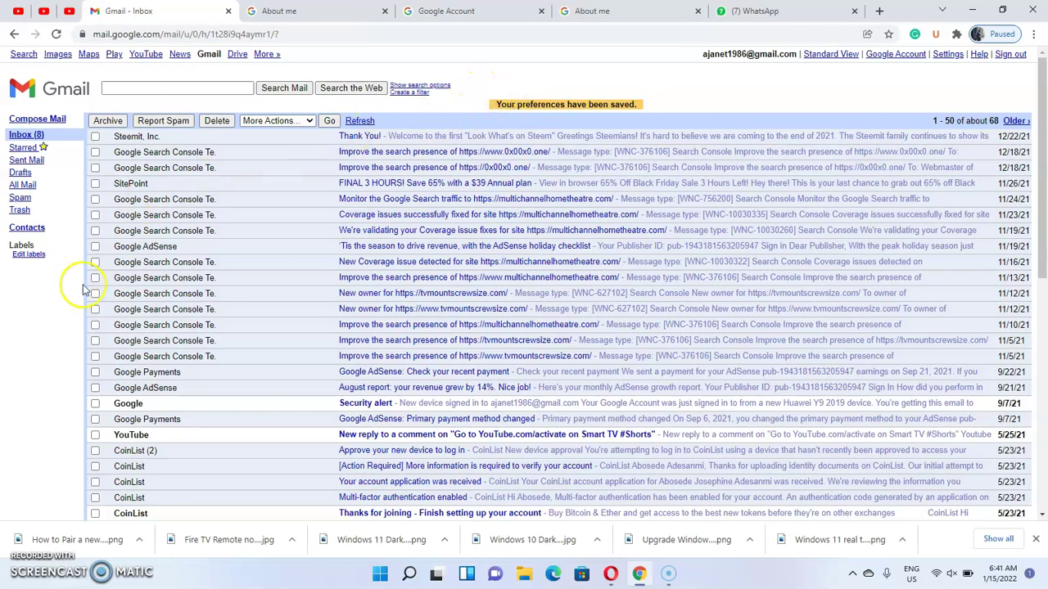
scroll(46, 311, down, 3)
scroll(40, 290, up, 3)
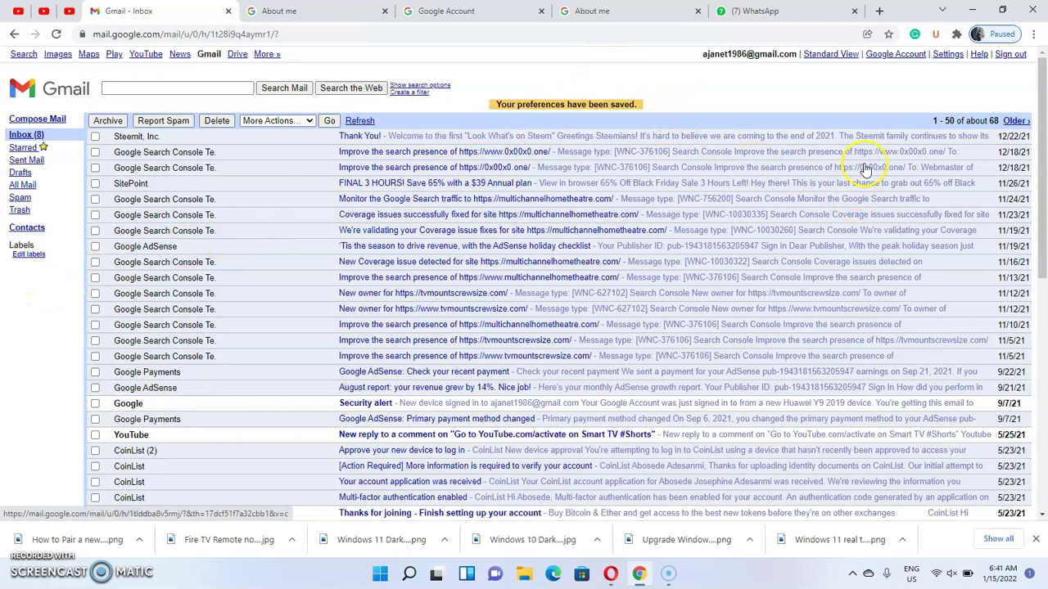
Step: Open Google Account from Gmail in a new tab and go to the Personal info section
click(898, 55)
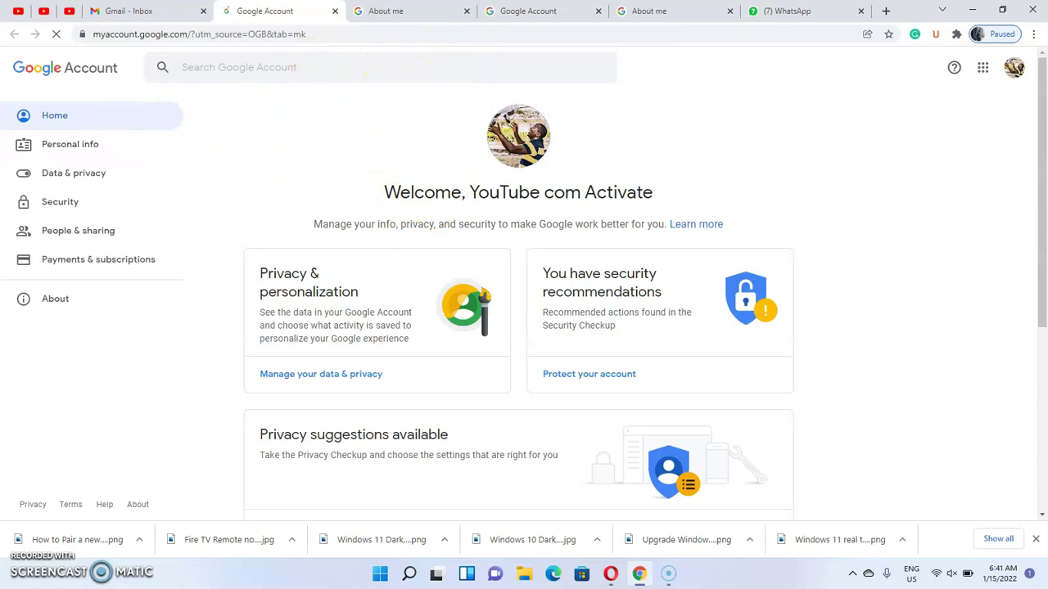
key(super+space)
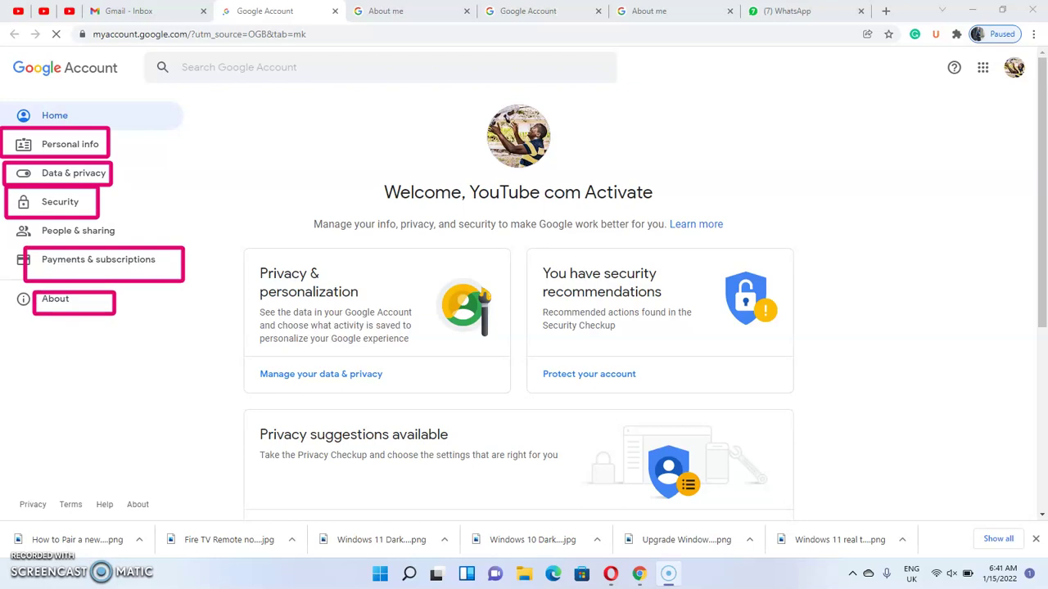
scroll(711, 248, down, 5)
scroll(584, 273, up, 4)
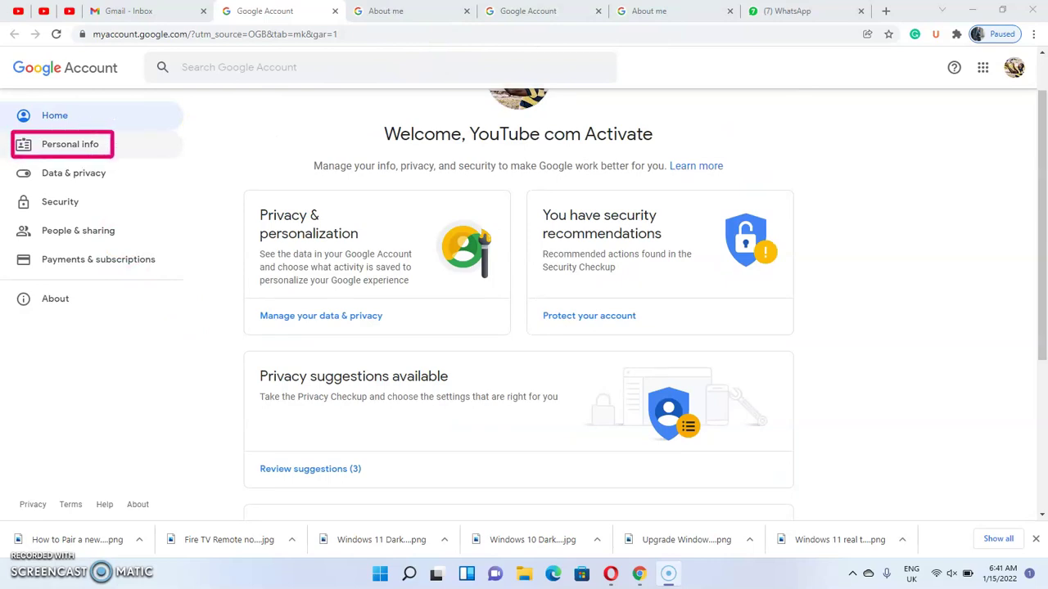
click(87, 152)
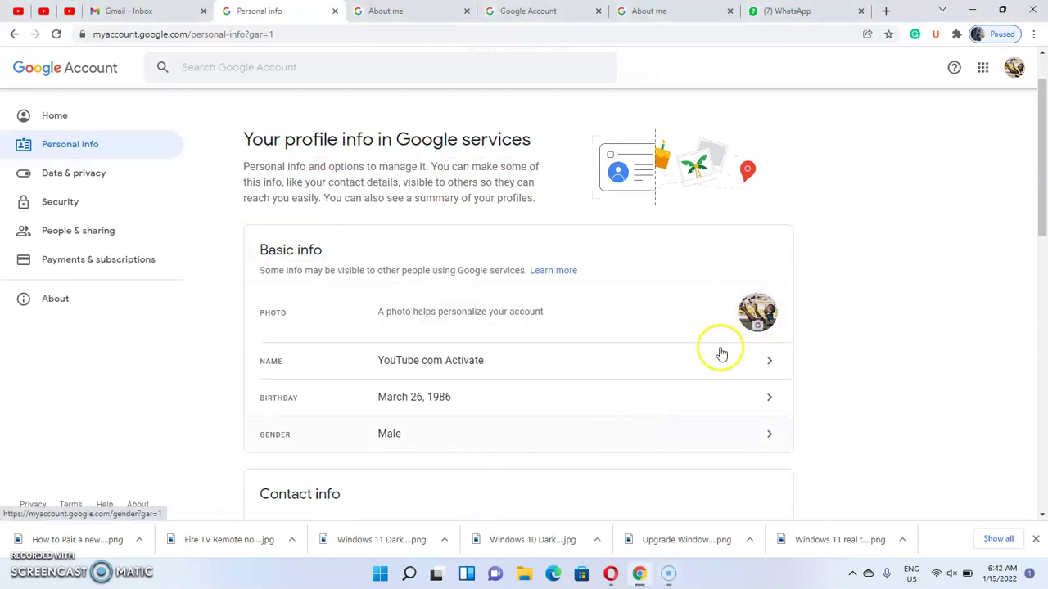
Step: From the Basic info profile photo, choose Change and then Upload to reach the photo upload panel
click(562, 319)
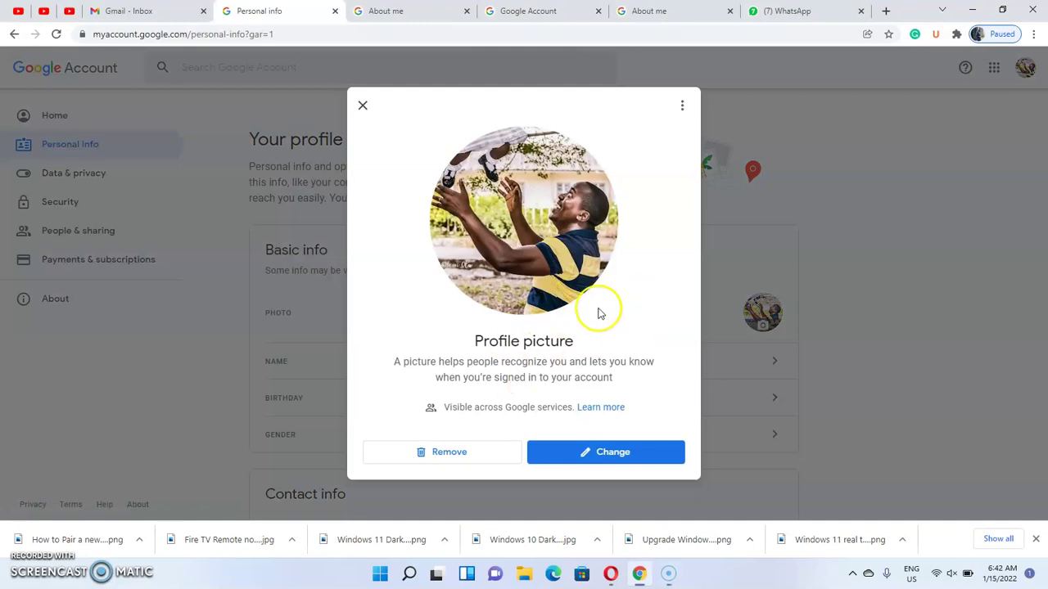
key(super+space)
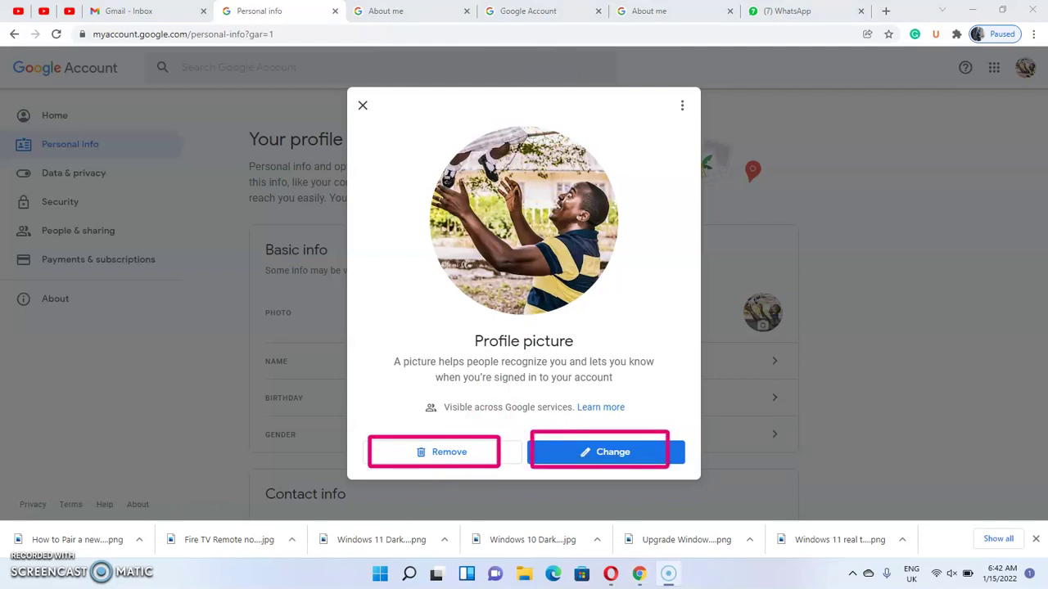
click(609, 456)
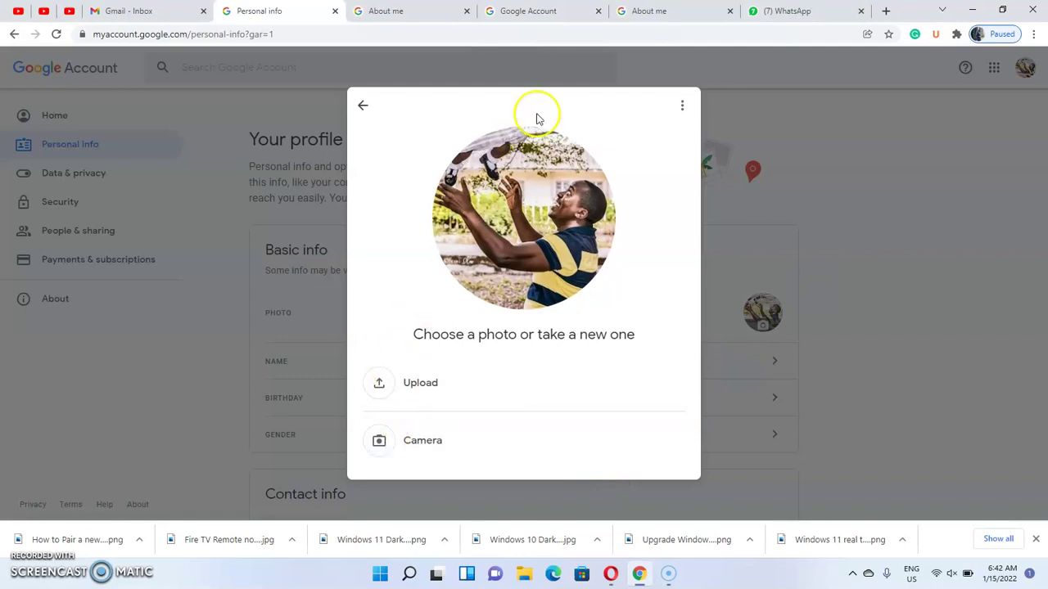
click(420, 382)
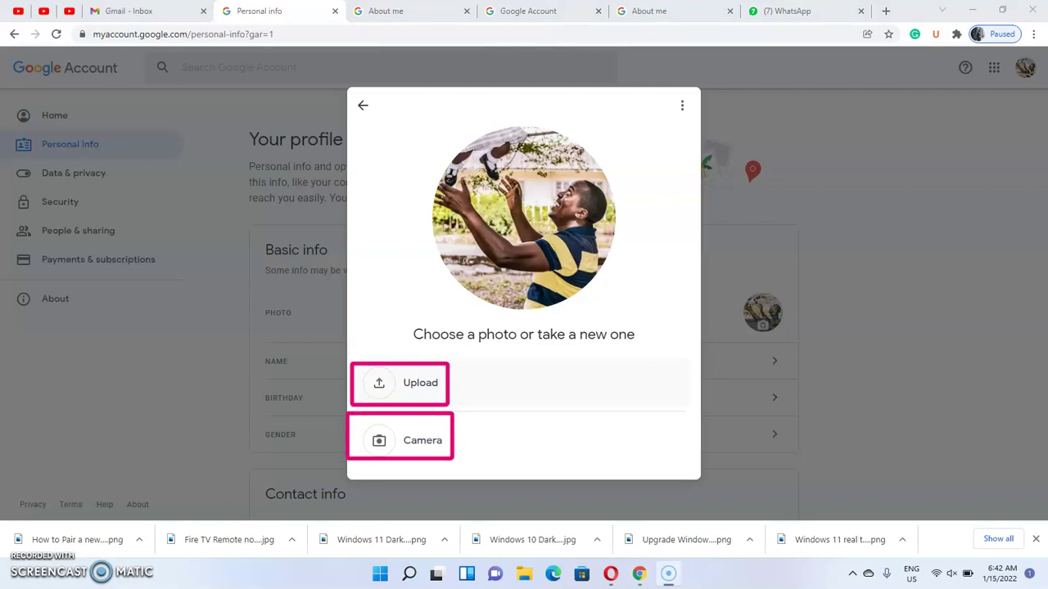
click(580, 382)
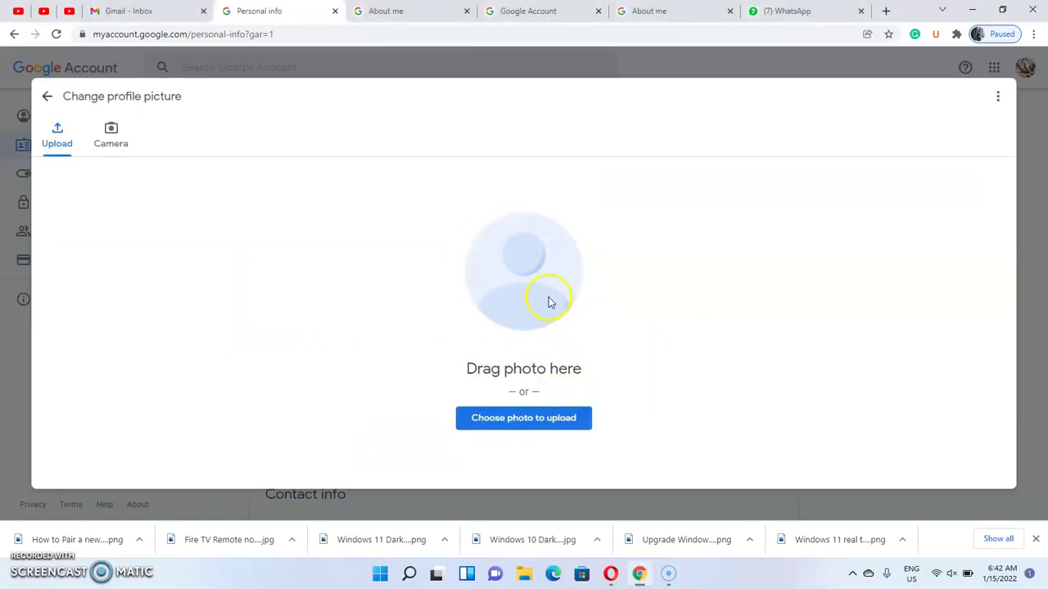
Step: Upload the 'Activate Starz on PS4' image and shift the crop so the consoles fill the square
click(523, 420)
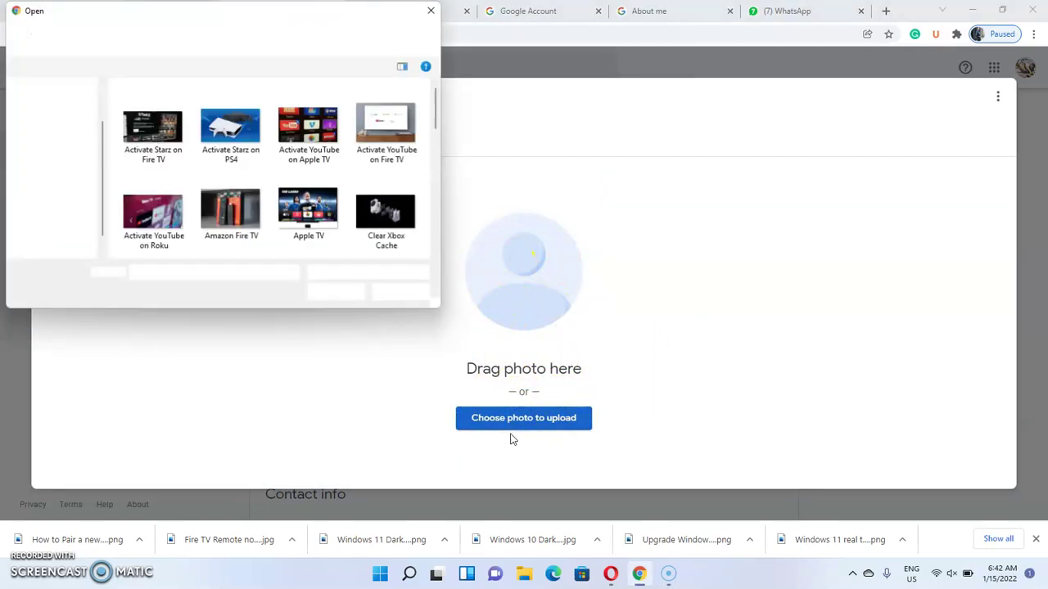
click(217, 113)
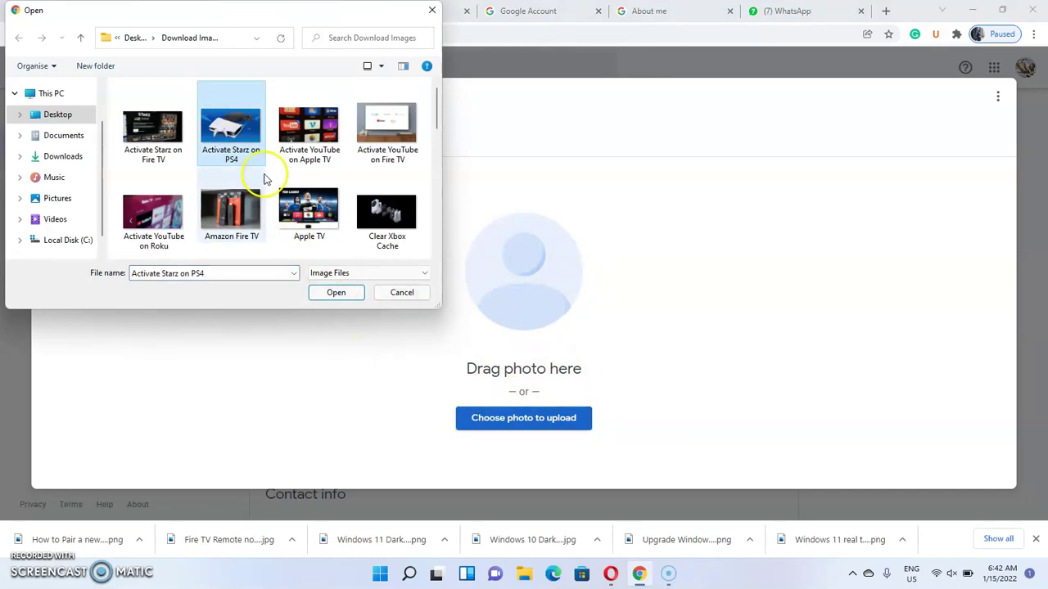
double_click(225, 135)
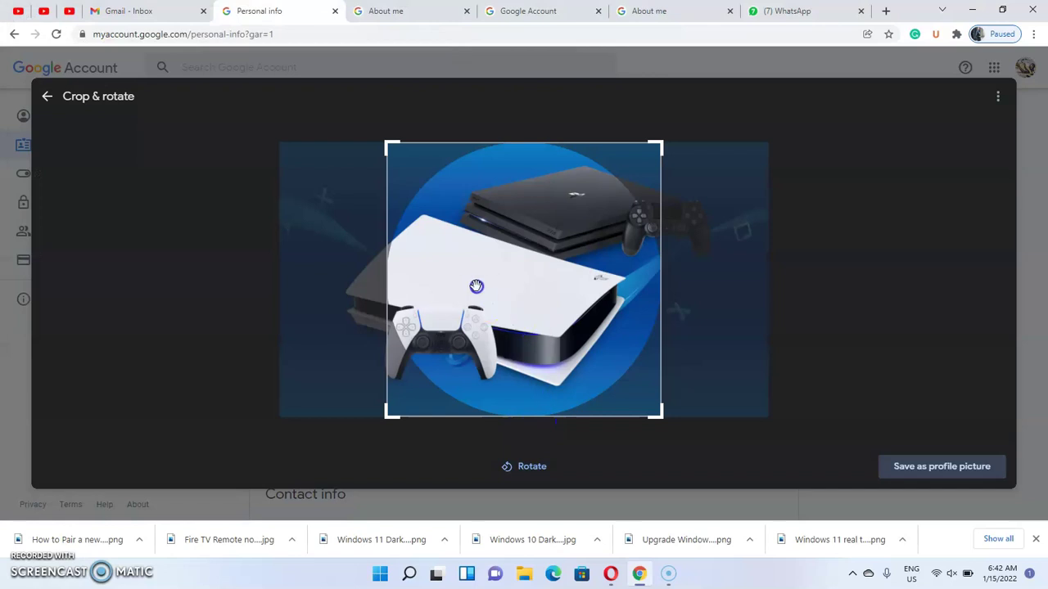
drag(427, 227, 374, 282)
key(super+space)
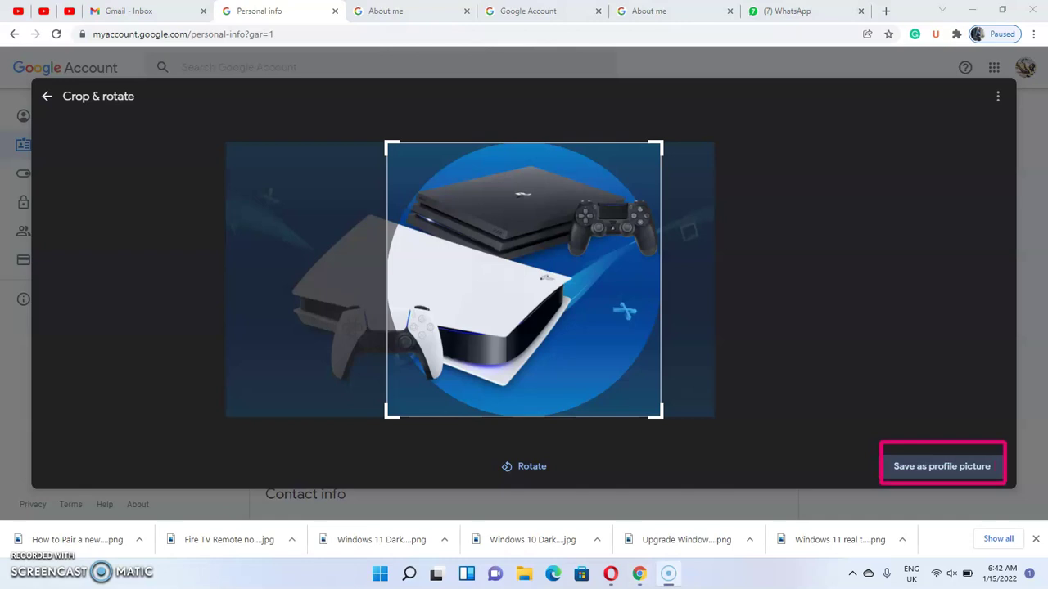
key(super+space)
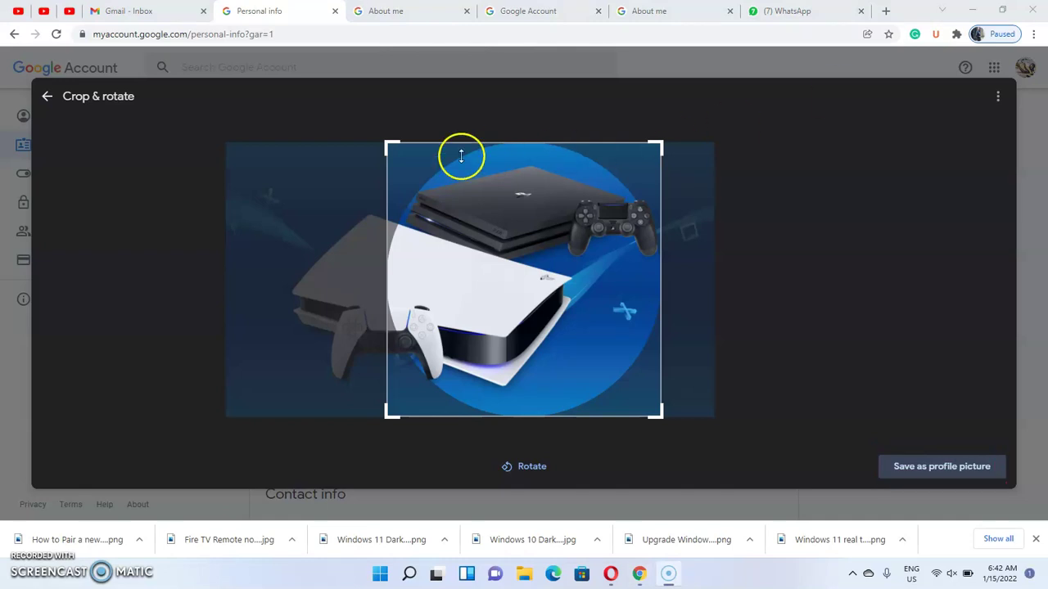
Step: Back out of cropping and close the profile picture dialog without saving, returning to Personal info
click(48, 97)
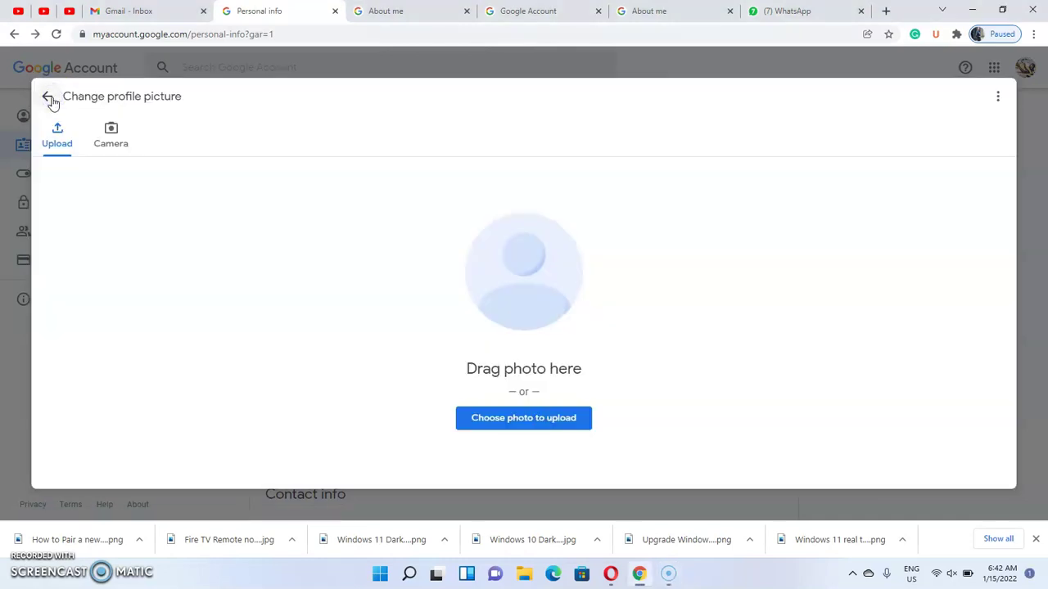
click(48, 97)
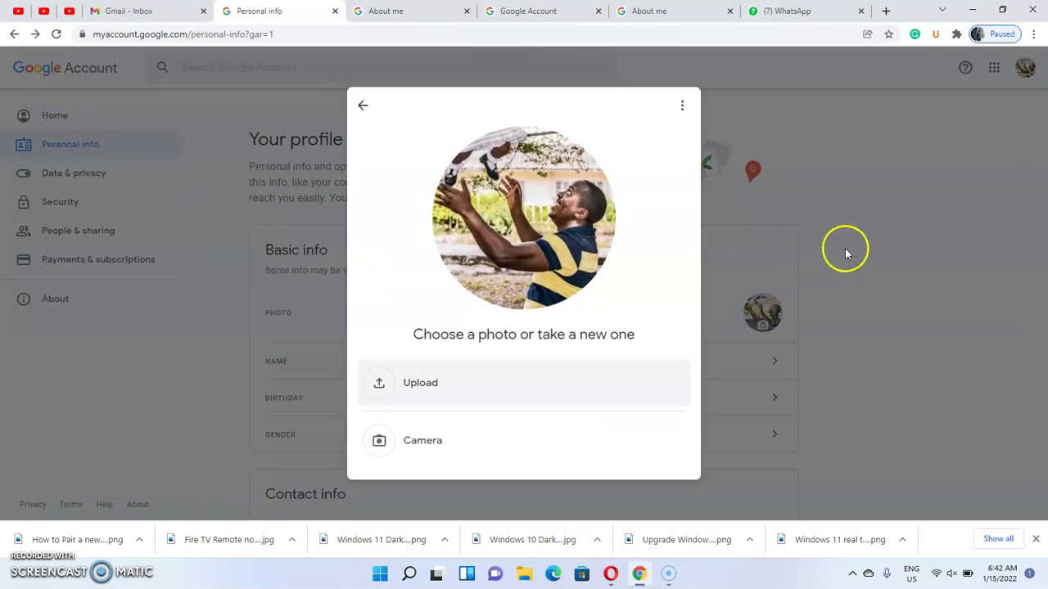
click(887, 223)
click(176, 9)
click(227, 12)
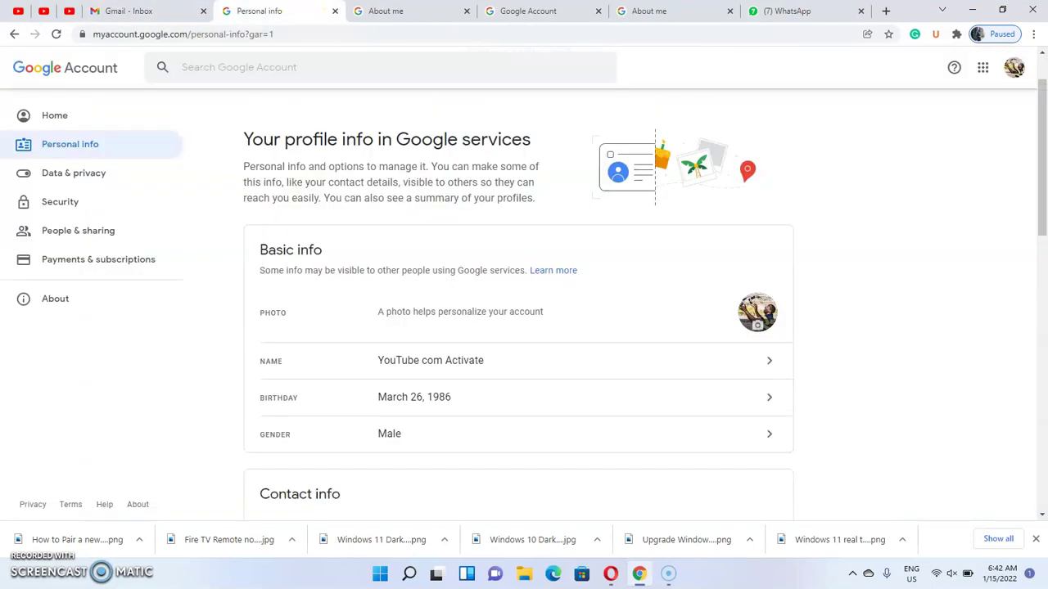